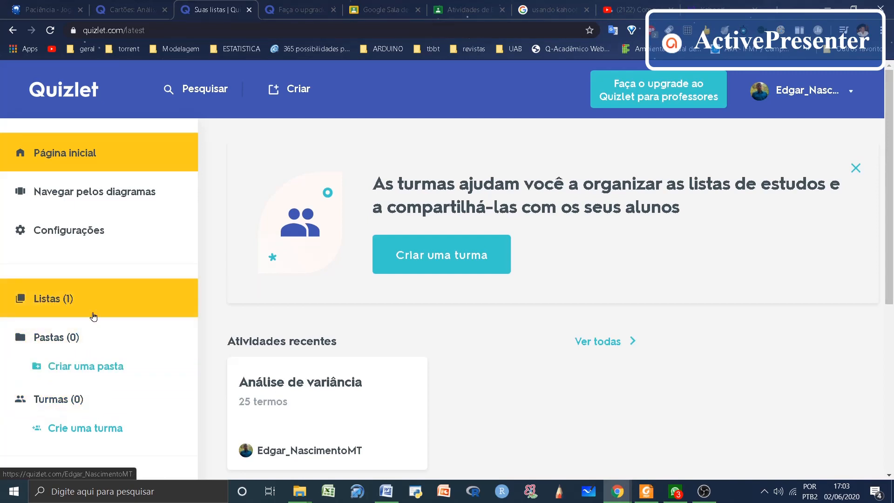
Step: Start a new study set titled "Avaliação 1" with the description "ANOVA"
{"action": "left_click", "coordinate": [52, 302]}
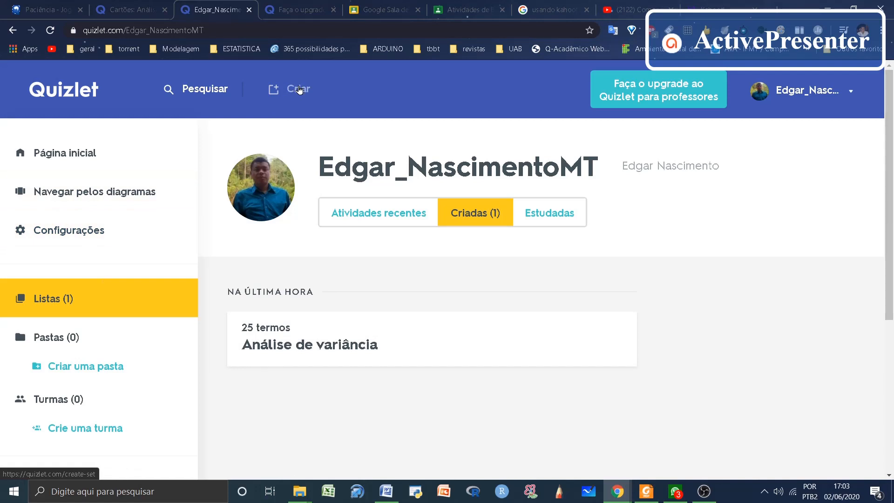
{"action": "left_click", "coordinate": [299, 90]}
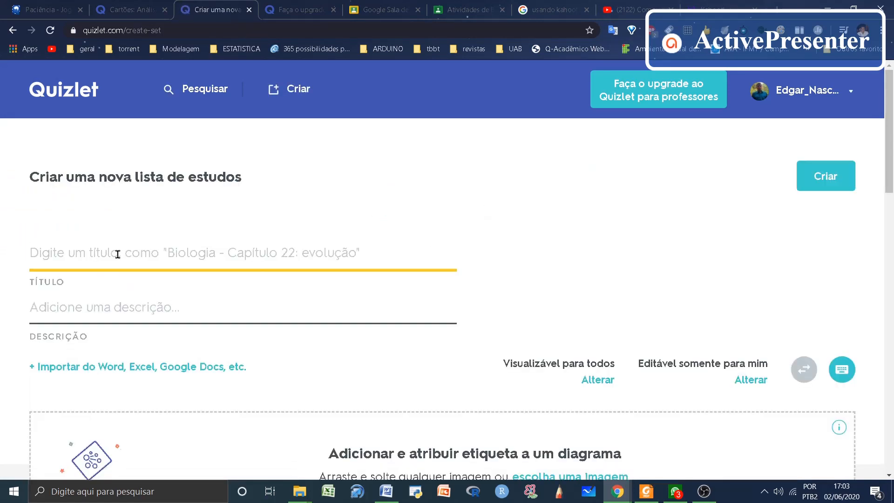
{"action": "type", "text": "An"}
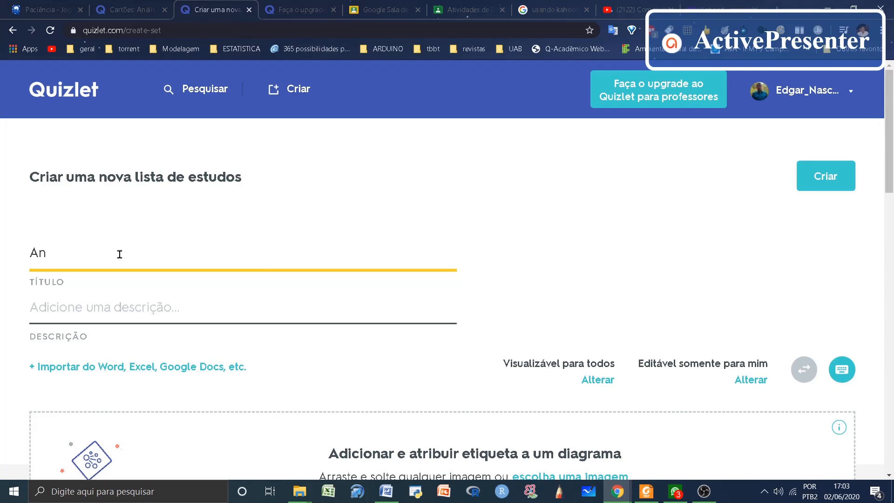
{"action": "key", "text": "BackSpace"}
{"action": "key", "text": "BackSpace"}
{"action": "type", "text": "valiação 1"}
{"action": "left_click", "coordinate": [133, 300]}
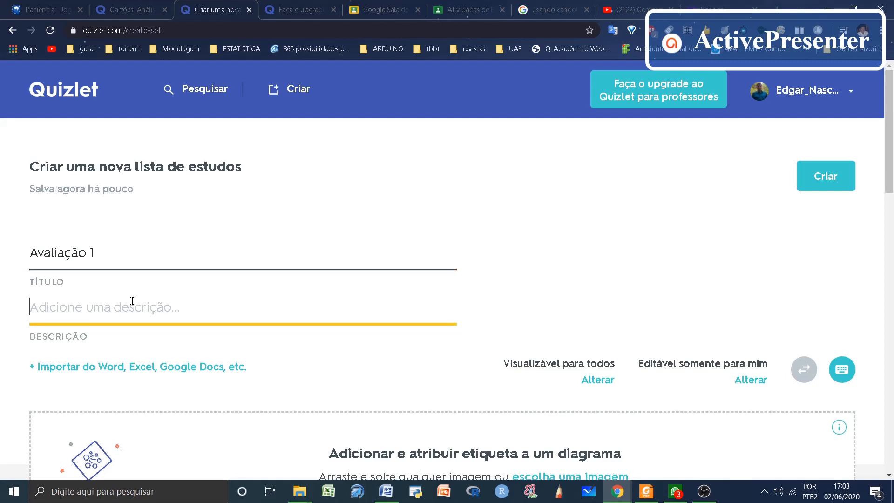
{"action": "type", "text": "ANOVA"}
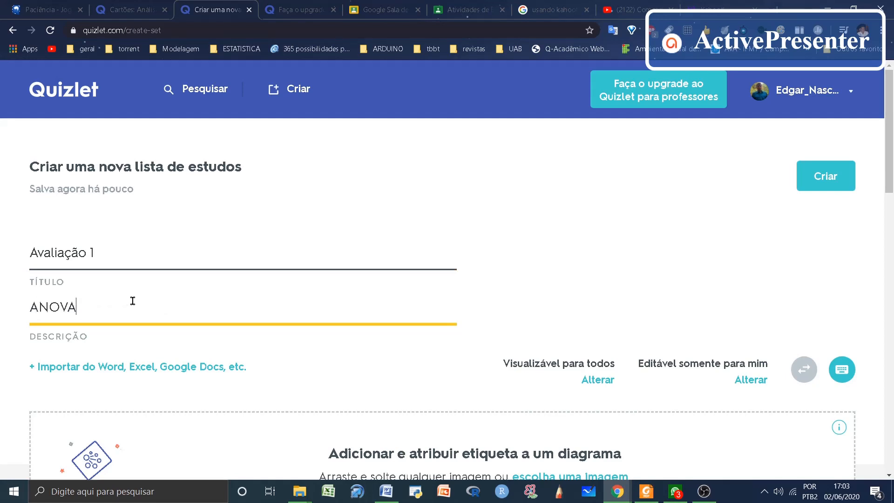
Step: Enter "Tratamento" as the term of the first card
{"action": "scroll", "coordinate": [224, 337], "scroll_direction": "down", "scroll_amount": 6}
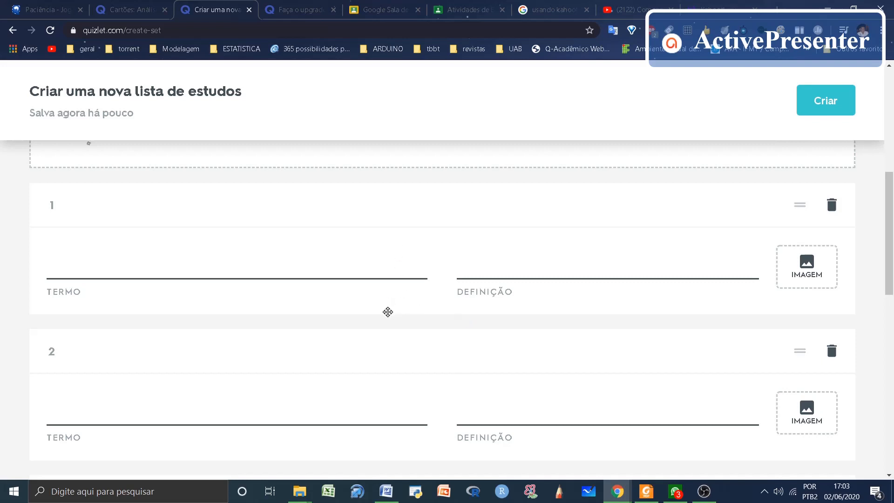
{"action": "scroll", "coordinate": [354, 271], "scroll_direction": "down", "scroll_amount": 3}
{"action": "scroll", "coordinate": [312, 265], "scroll_direction": "up", "scroll_amount": 5}
{"action": "scroll", "coordinate": [195, 363], "scroll_direction": "down", "scroll_amount": 1}
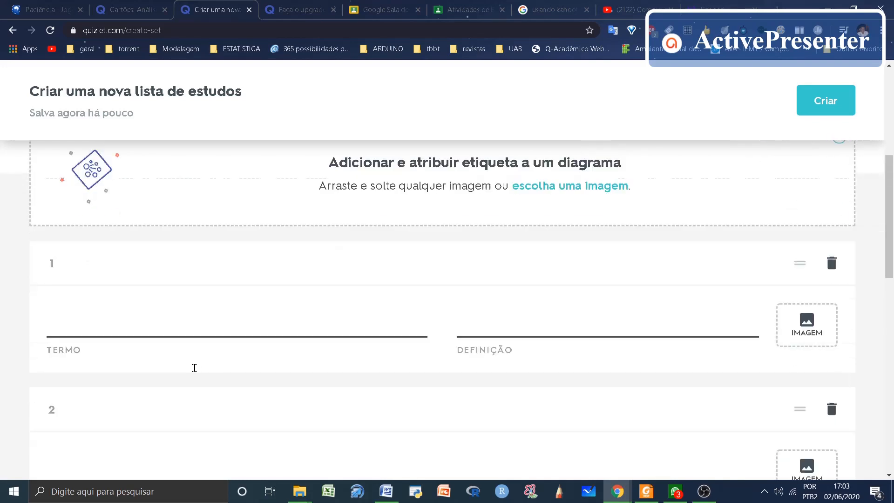
{"action": "left_click", "coordinate": [186, 320]}
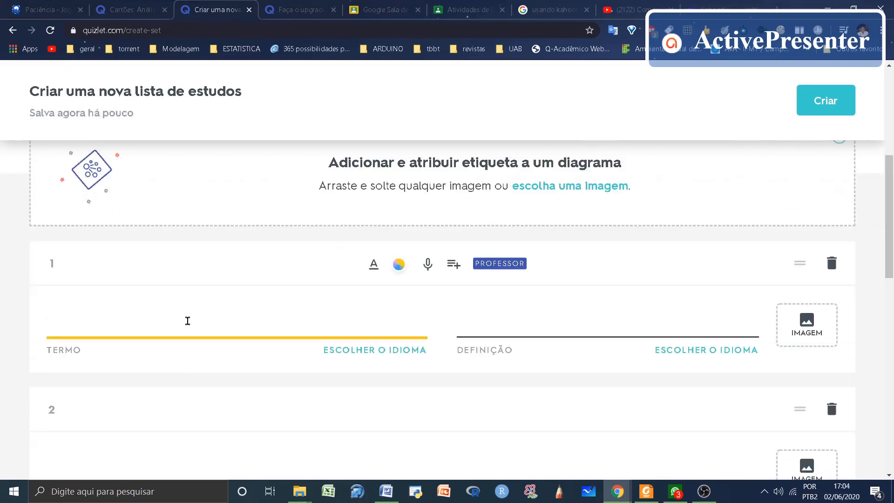
{"action": "type", "text": "Trata"}
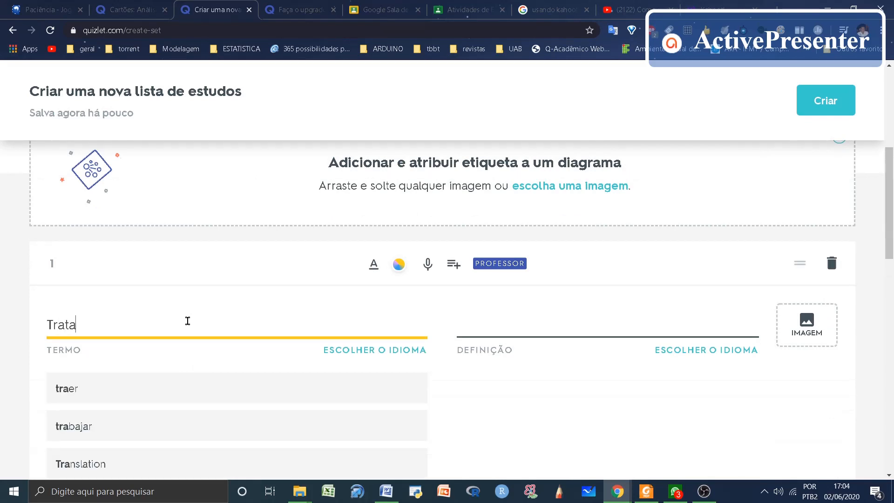
{"action": "type", "text": "mento"}
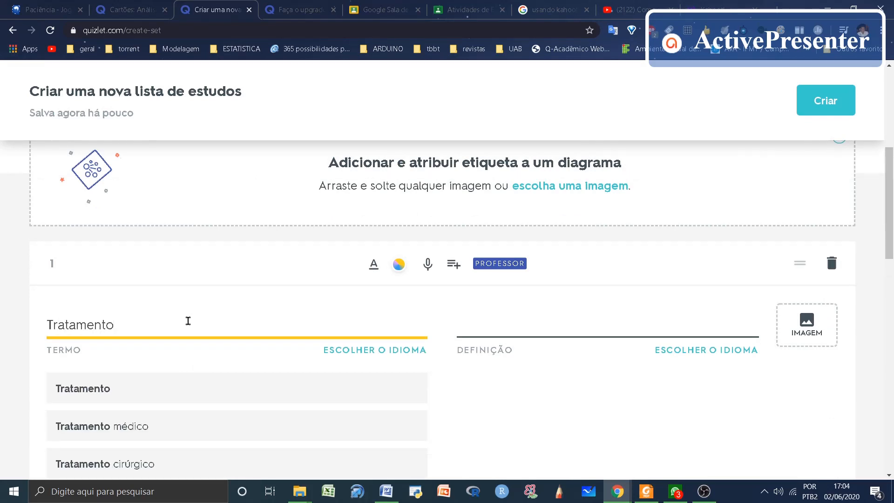
{"action": "left_click", "coordinate": [481, 325]}
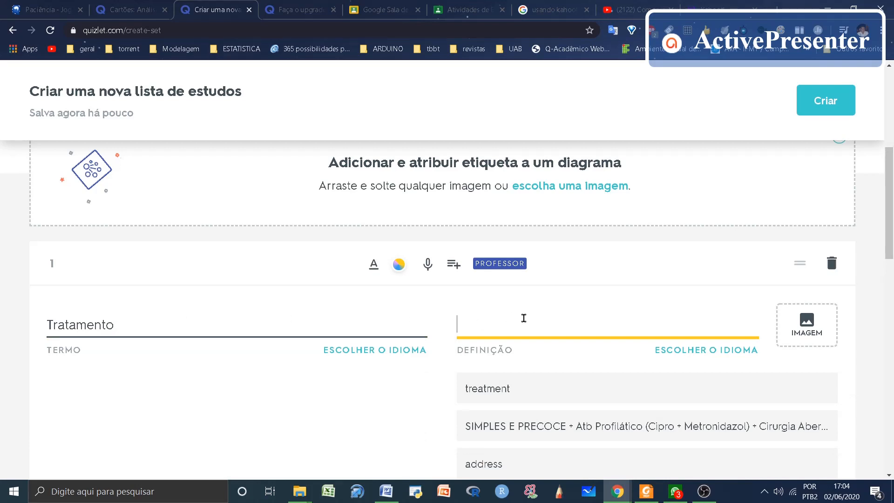
Step: Look over the empty cards below and clear the first card's term
{"action": "scroll", "coordinate": [524, 318], "scroll_direction": "down", "scroll_amount": 4}
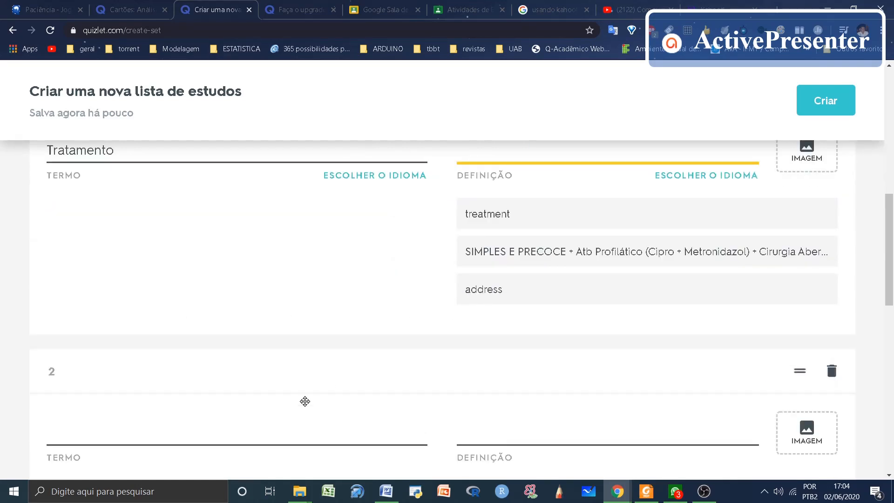
{"action": "scroll", "coordinate": [343, 394], "scroll_direction": "down", "scroll_amount": 4}
{"action": "scroll", "coordinate": [380, 346], "scroll_direction": "down", "scroll_amount": 4}
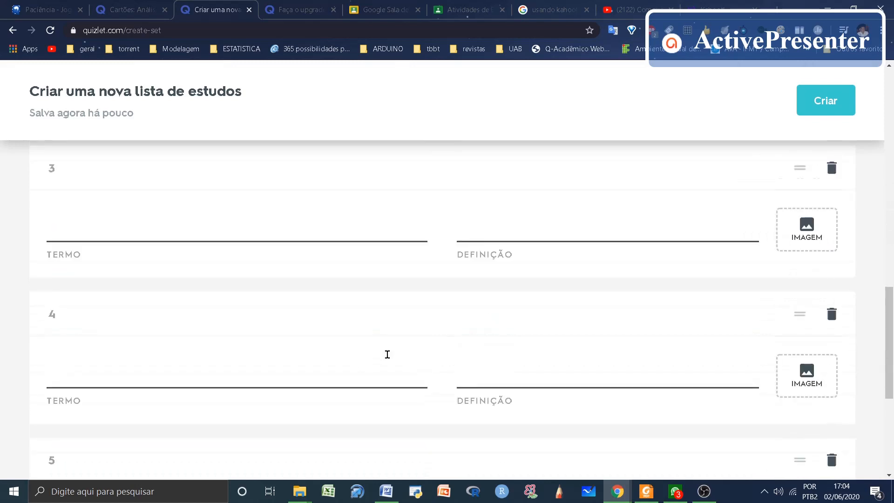
{"action": "scroll", "coordinate": [388, 354], "scroll_direction": "up", "scroll_amount": 12}
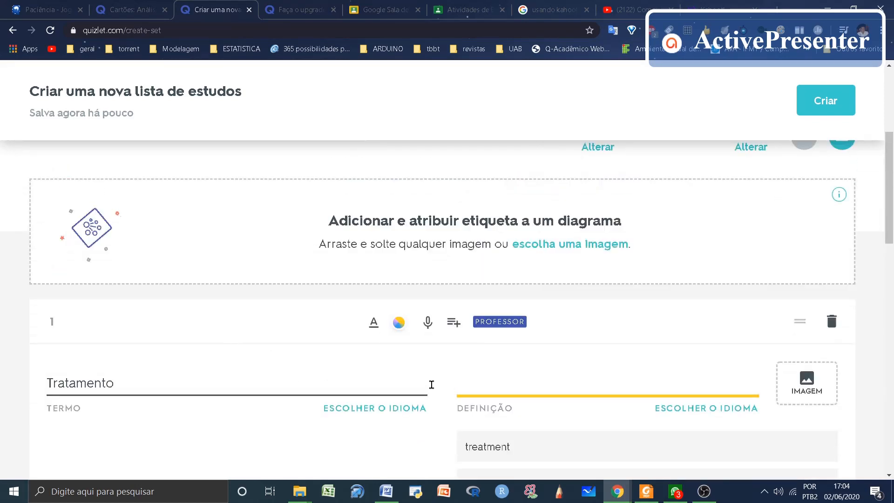
{"action": "left_click", "coordinate": [415, 382]}
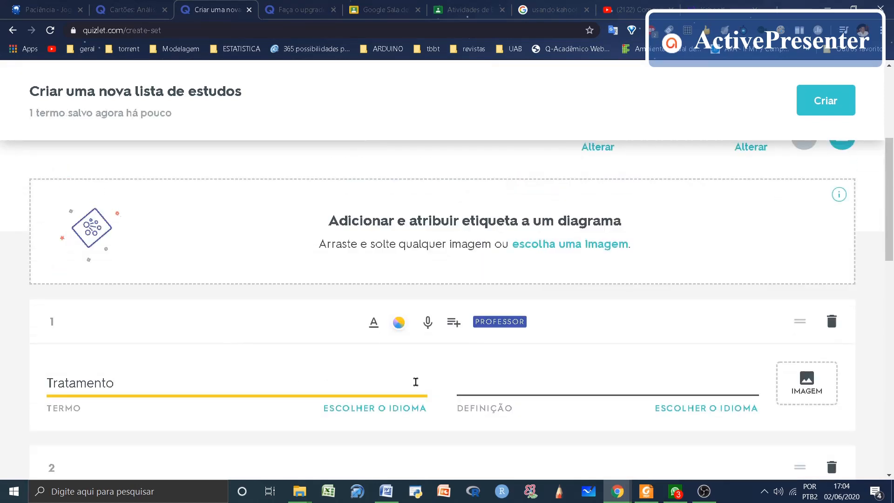
{"action": "key", "text": "BackSpace"}
{"action": "key", "text": "BackSpace"}
{"action": "key", "text": "BackSpace"}
{"action": "key", "text": "BackSpace"}
{"action": "key", "text": "BackSpace"}
{"action": "key", "text": "BackSpace"}
{"action": "key", "text": "BackSpace"}
{"action": "key", "text": "BackSpace"}
{"action": "key", "text": "BackSpace"}
{"action": "key", "text": "BackSpace"}
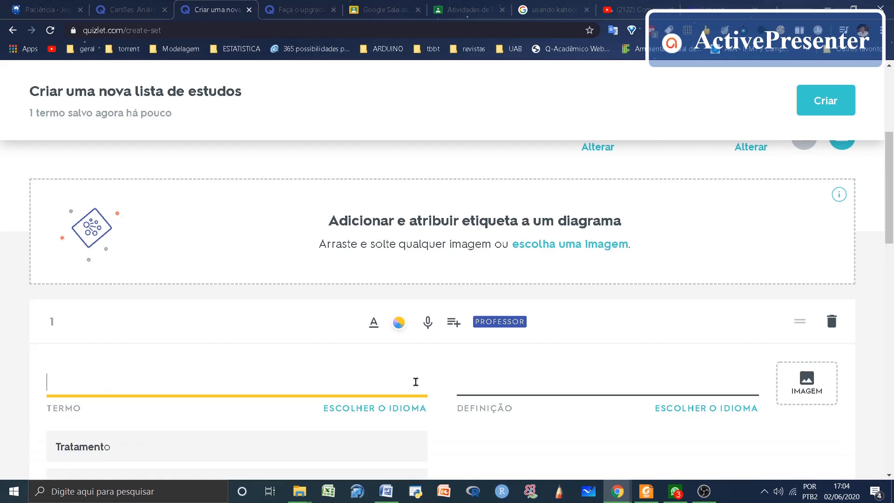
Step: Switch to the Word document and copy the table rows from "Tratamento" through "Variável aleatória" with their answers
{"action": "left_click", "coordinate": [387, 492]}
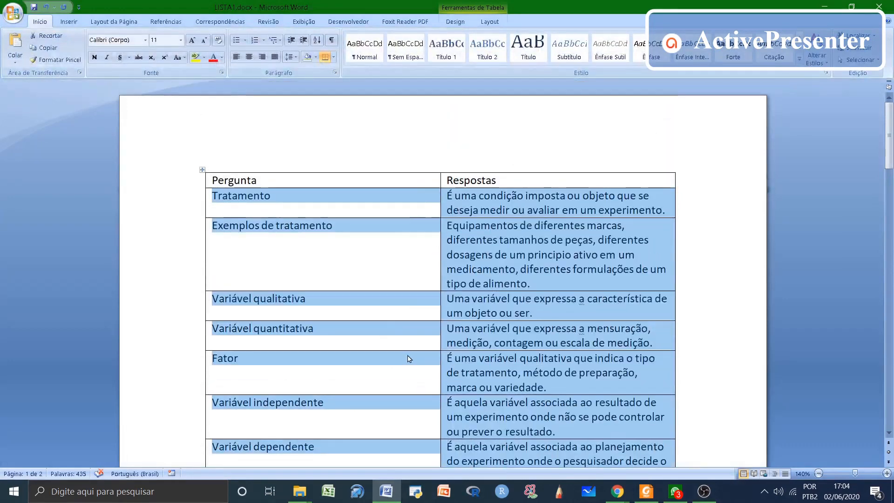
{"action": "left_click", "coordinate": [395, 313]}
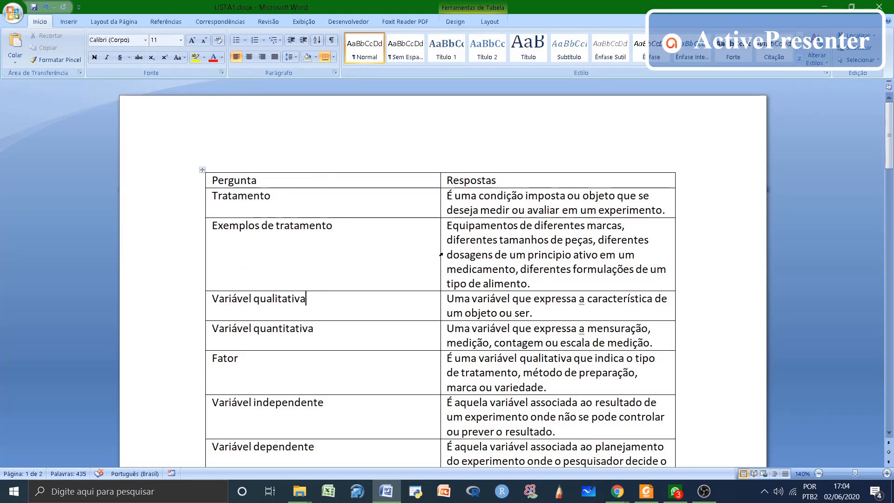
{"action": "scroll", "coordinate": [440, 255], "scroll_direction": "down", "scroll_amount": 15}
{"action": "scroll", "coordinate": [436, 253], "scroll_direction": "up", "scroll_amount": 5}
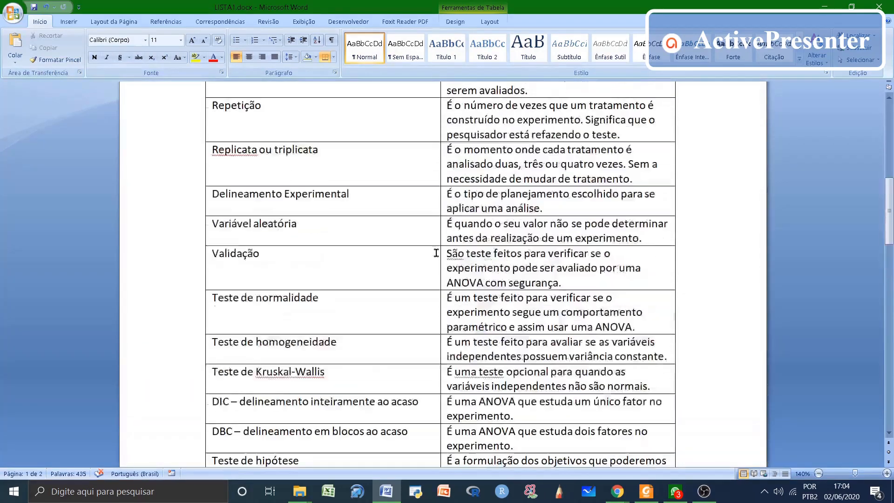
{"action": "scroll", "coordinate": [436, 253], "scroll_direction": "up", "scroll_amount": 10}
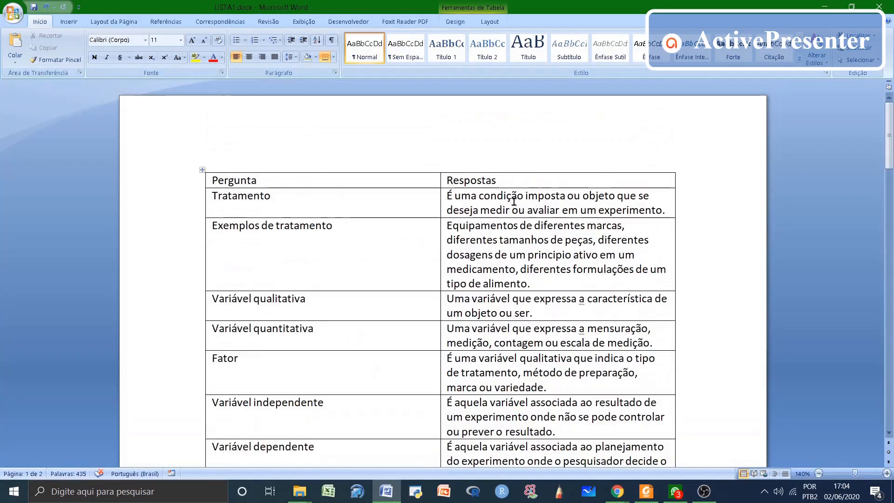
{"action": "left_click", "coordinate": [213, 194]}
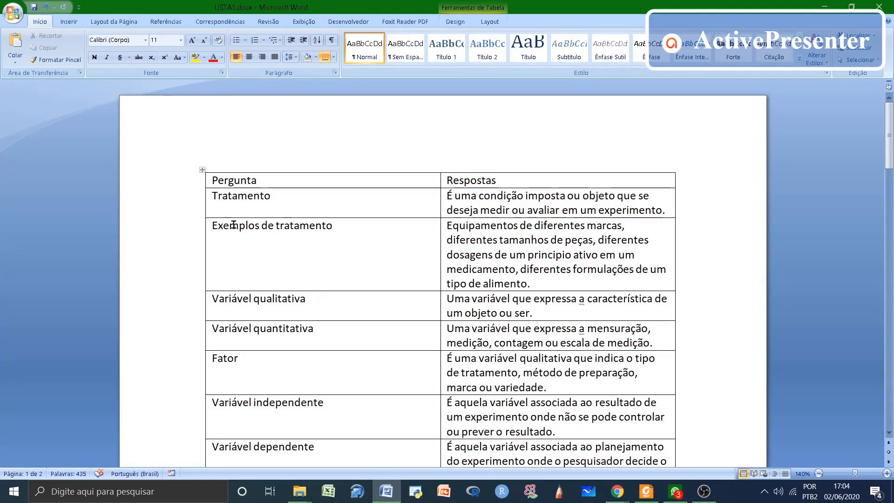
{"action": "key", "text": "shift+Down"}
{"action": "key", "text": "shift+Down"}
{"action": "key", "text": "shift+Down"}
{"action": "key", "text": "shift+Down"}
{"action": "key", "text": "shift+Down"}
{"action": "key", "text": "shift+Down"}
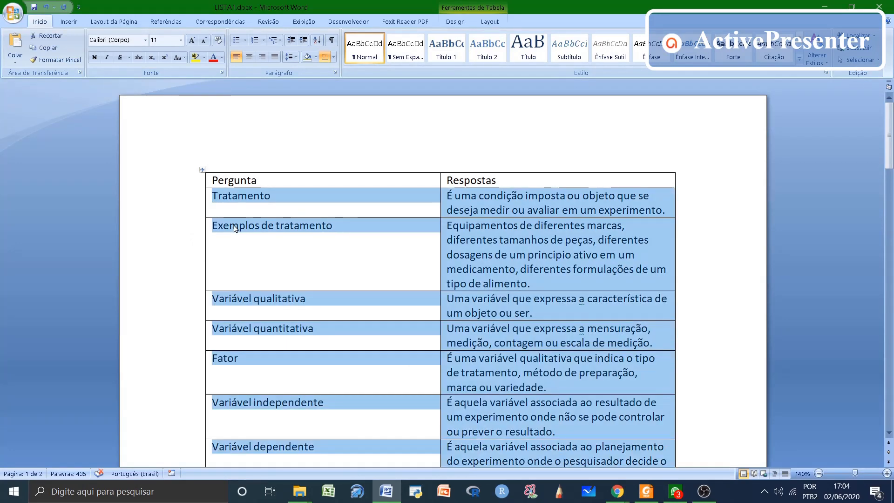
{"action": "key", "text": "shift+Down"}
{"action": "key", "text": "shift+Down"}
{"action": "key", "text": "shift+Down"}
{"action": "key", "text": "shift+Down"}
{"action": "key", "text": "shift+Down"}
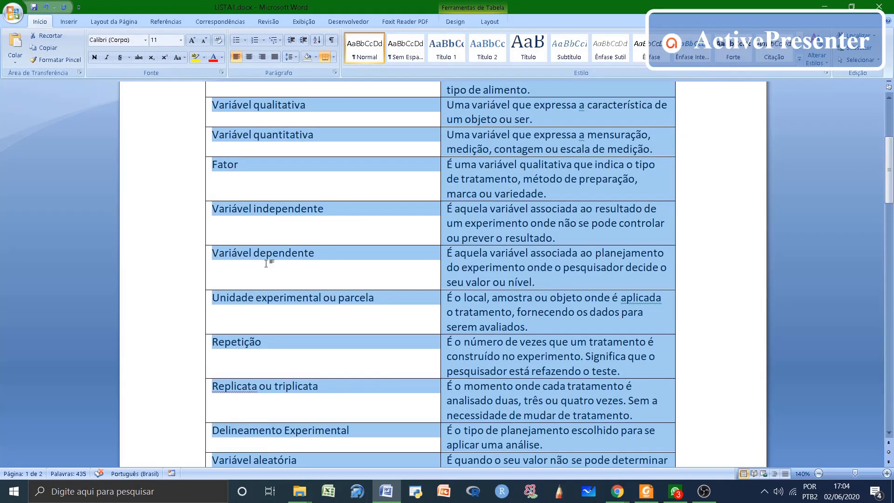
Step: Switch back to Quizlet and import the copied terms and definitions into the study set
{"action": "left_click", "coordinate": [391, 488]}
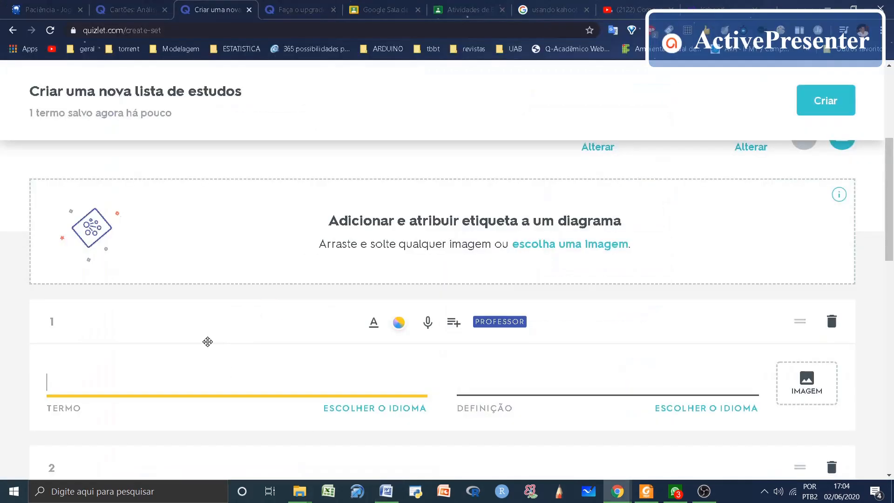
{"action": "scroll", "coordinate": [228, 310], "scroll_direction": "up", "scroll_amount": 5}
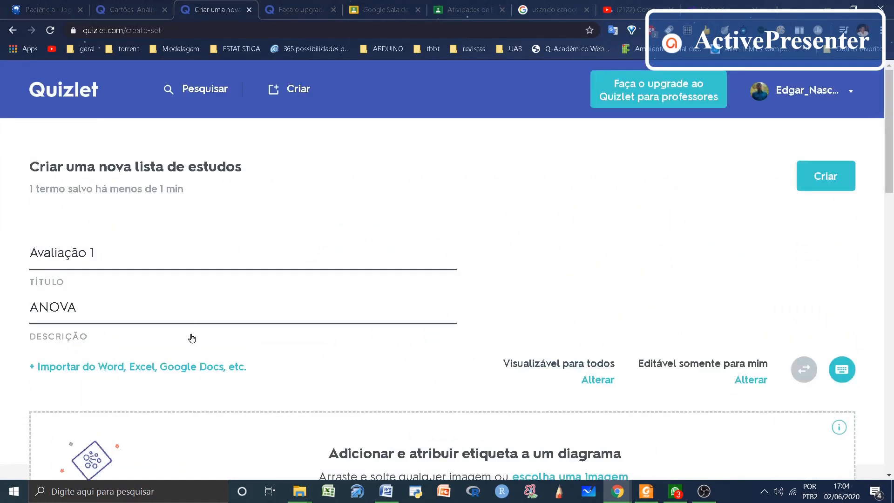
{"action": "left_click", "coordinate": [98, 369]}
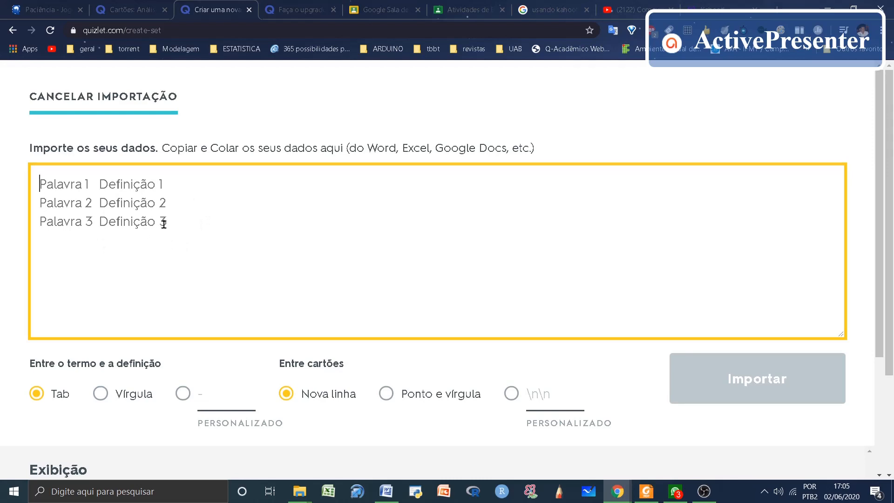
{"action": "key", "text": "ctrl+v"}
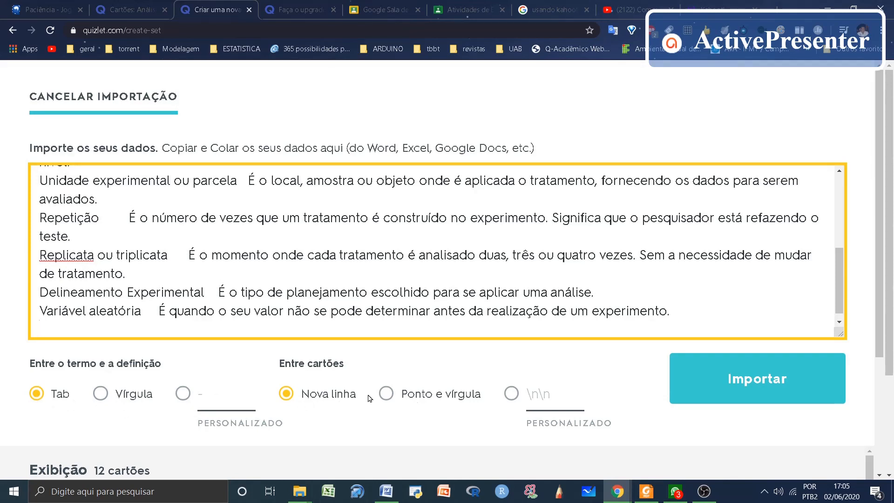
{"action": "left_click", "coordinate": [721, 380]}
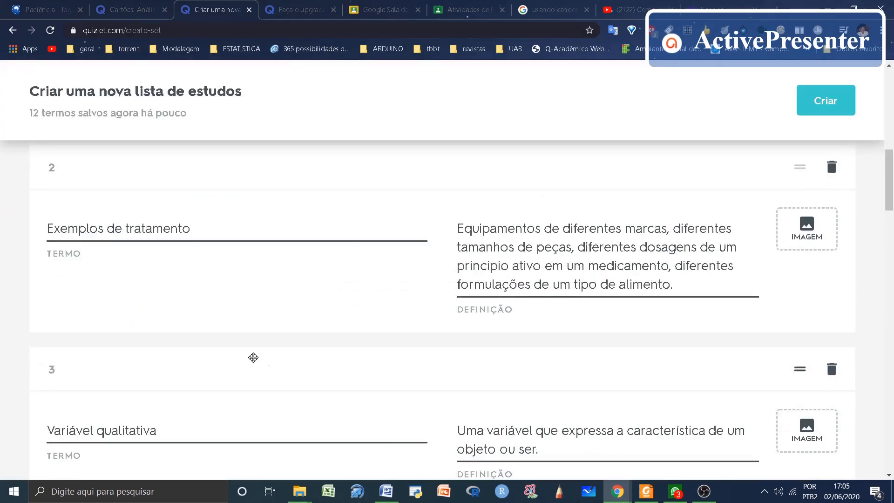
Step: Review the imported cards and set the language of the terms to Português
{"action": "scroll", "coordinate": [165, 273], "scroll_direction": "up", "scroll_amount": 3}
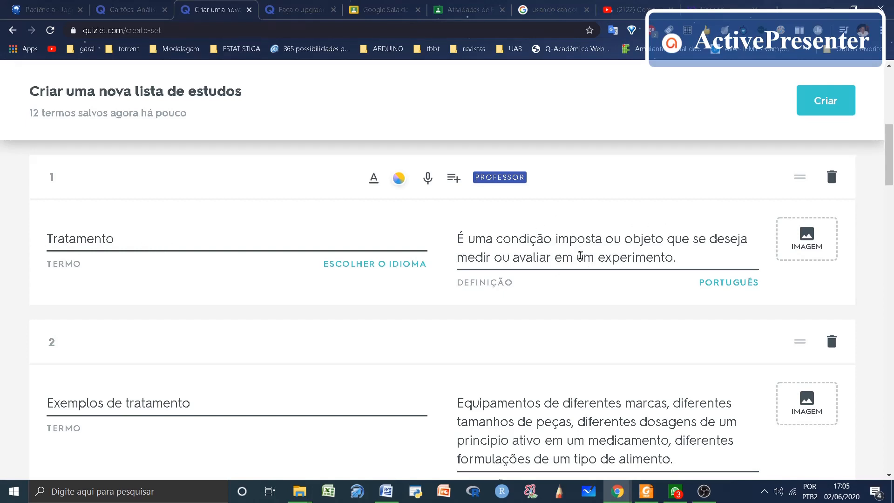
{"action": "scroll", "coordinate": [601, 255], "scroll_direction": "down", "scroll_amount": 20}
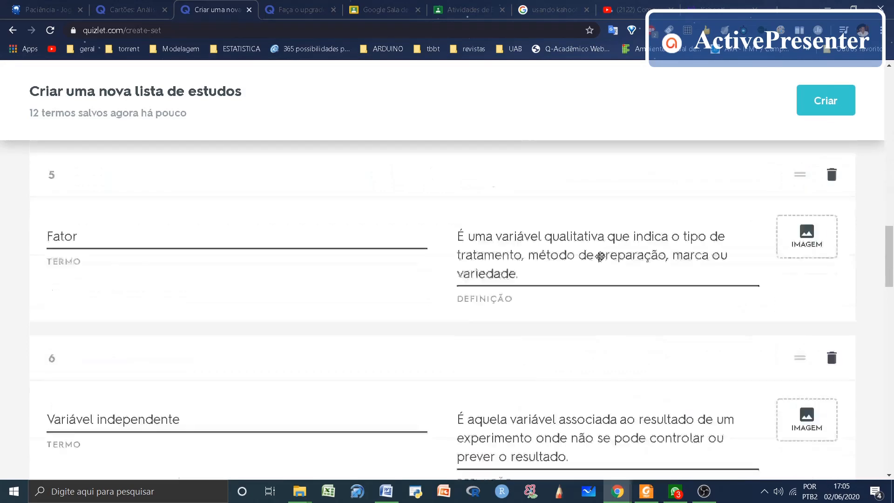
{"action": "scroll", "coordinate": [595, 261], "scroll_direction": "up", "scroll_amount": 20}
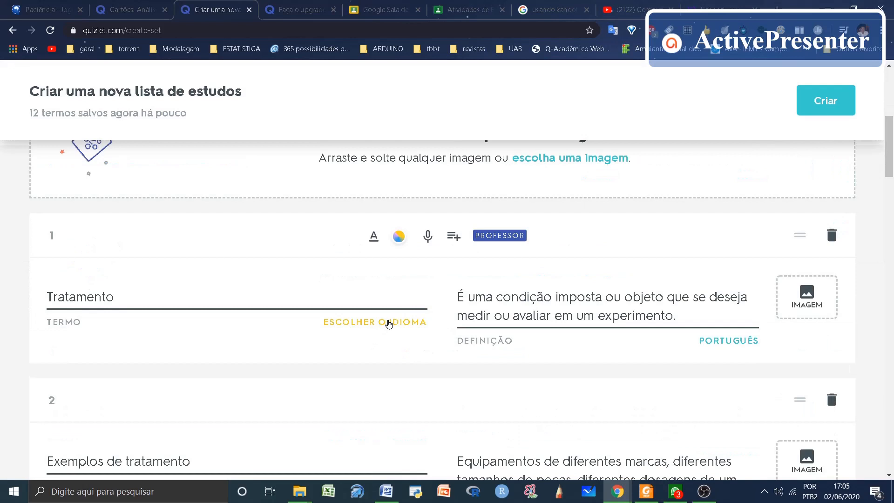
{"action": "left_click", "coordinate": [389, 322]}
{"action": "type", "text": "port"}
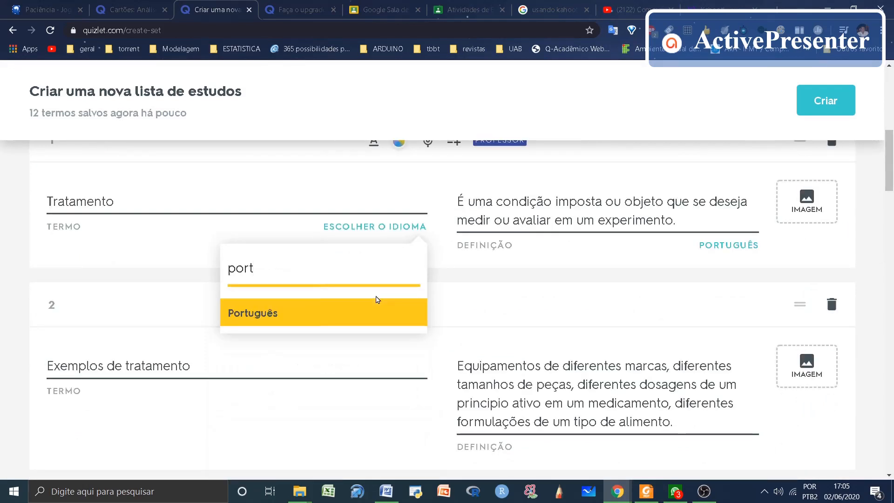
{"action": "left_click", "coordinate": [260, 313]}
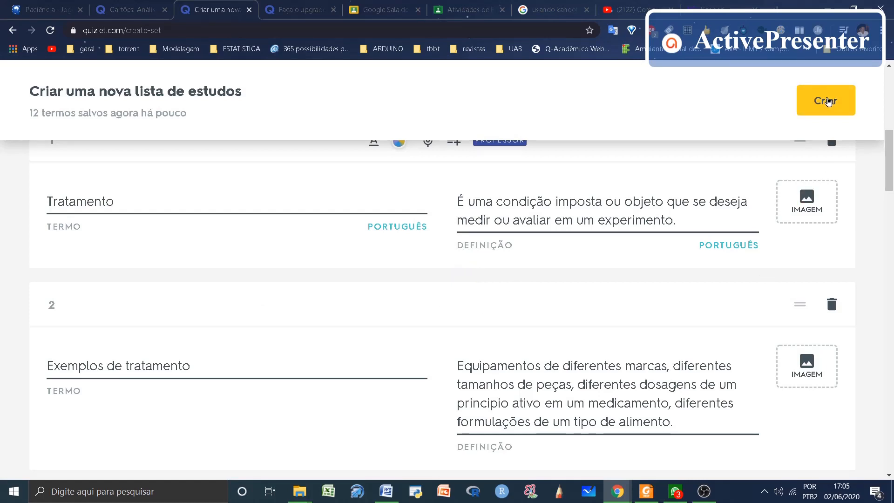
Step: Create the study set and copy its sharing link
{"action": "left_click", "coordinate": [827, 101]}
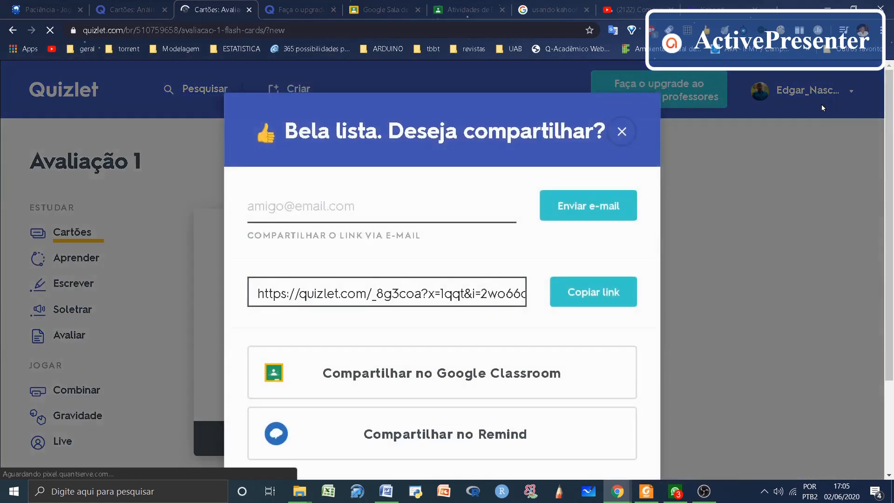
{"action": "left_click", "coordinate": [594, 292]}
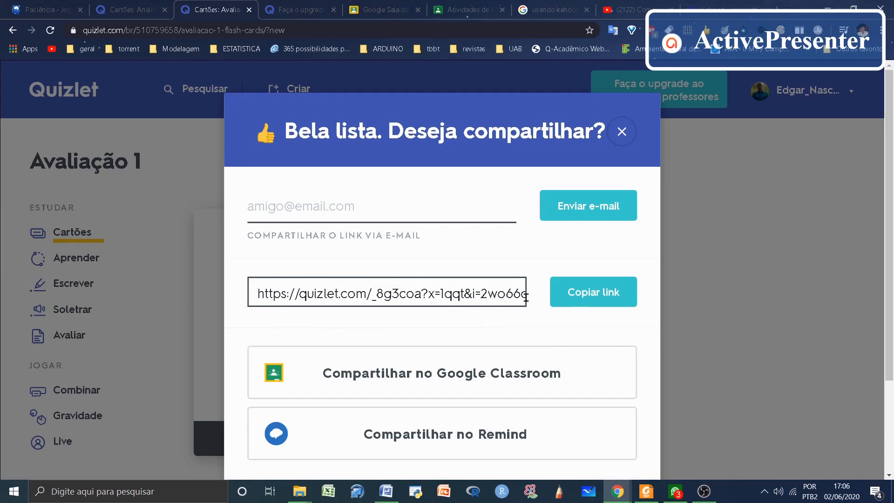
{"action": "left_click", "coordinate": [569, 289]}
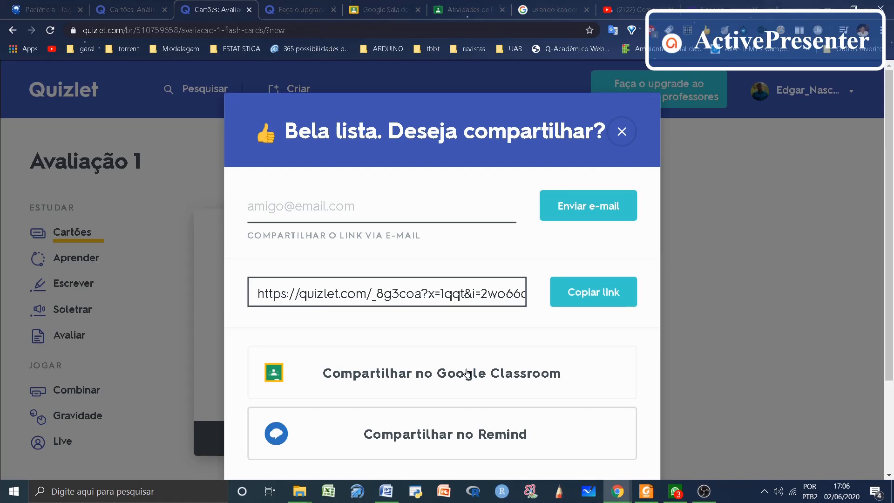
Step: Share the study set to Google Classroom as a new activity (Criar atividade) for the Cálculo numérico class
{"action": "left_click", "coordinate": [424, 372]}
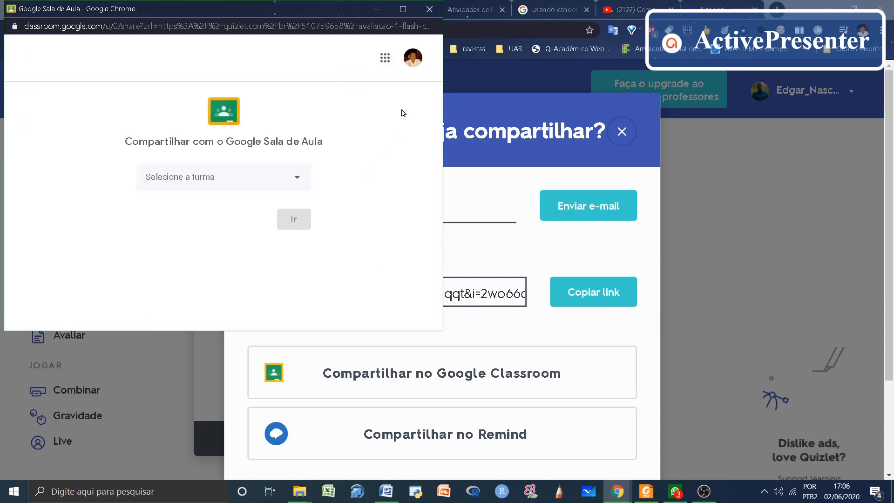
{"action": "left_click", "coordinate": [297, 179]}
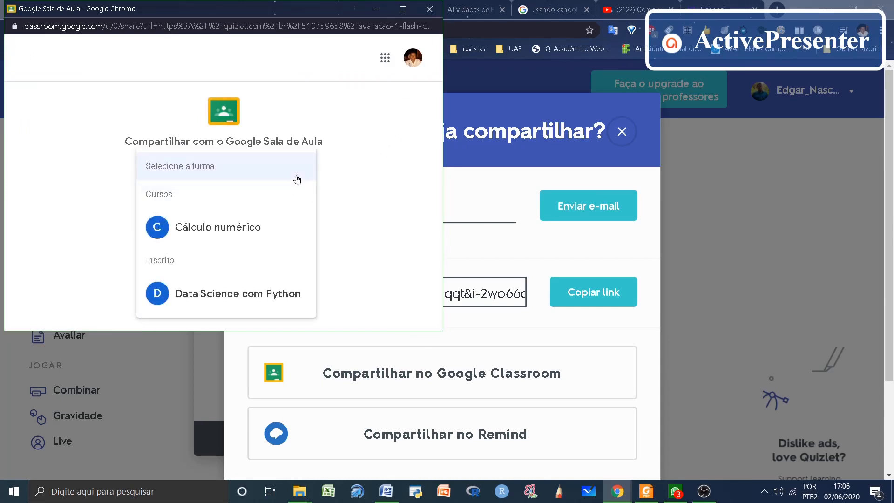
{"action": "left_click", "coordinate": [209, 231]}
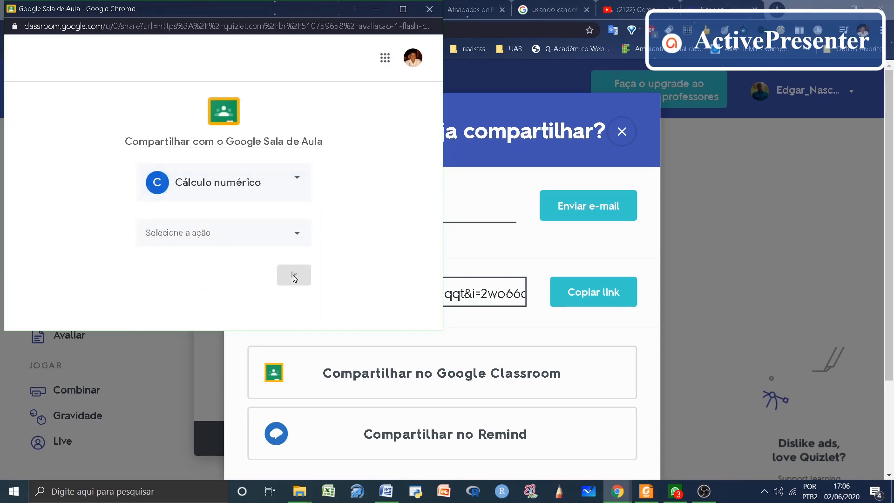
{"action": "left_click", "coordinate": [293, 235]}
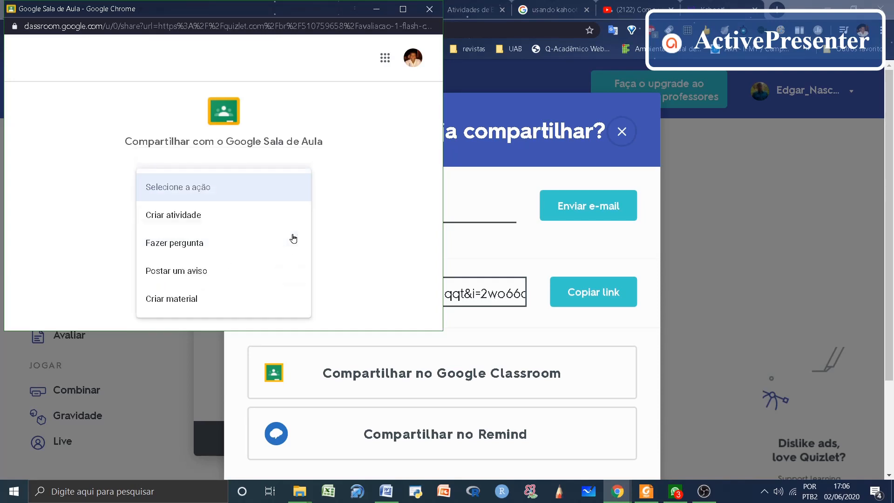
{"action": "left_click", "coordinate": [184, 218]}
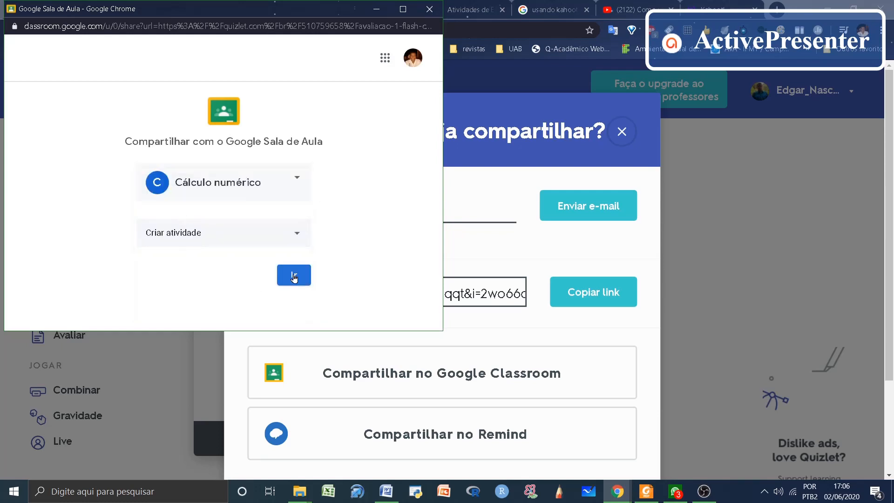
{"action": "left_click", "coordinate": [294, 275]}
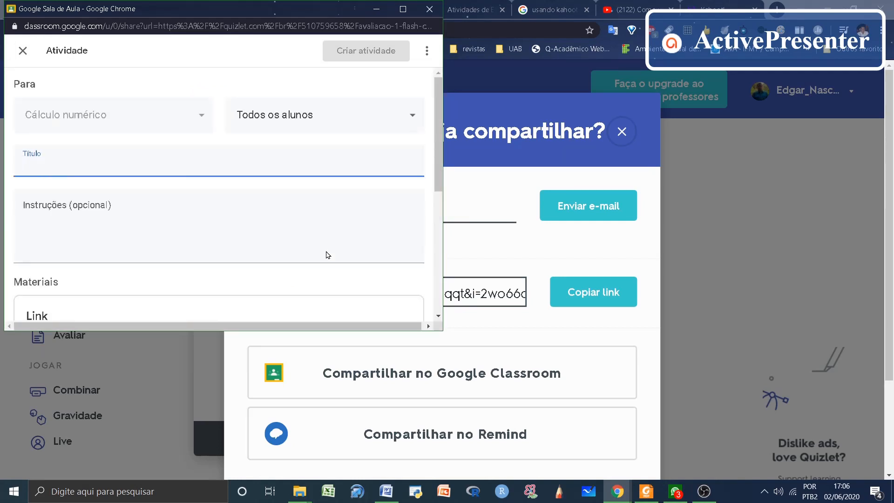
Step: Title the activity ANOVA with instructions "ler e responder as atividades", set it to Sem nota, and post it to the class
{"action": "left_click", "coordinate": [403, 9]}
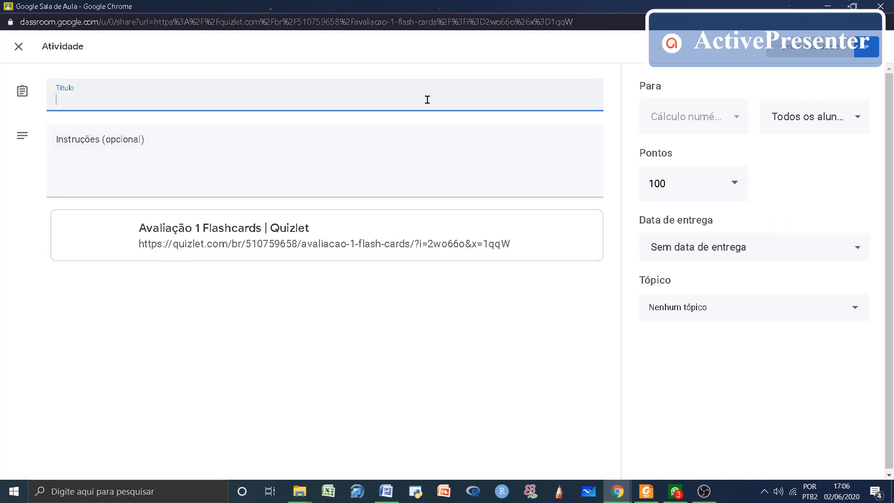
{"action": "type", "text": "A"}
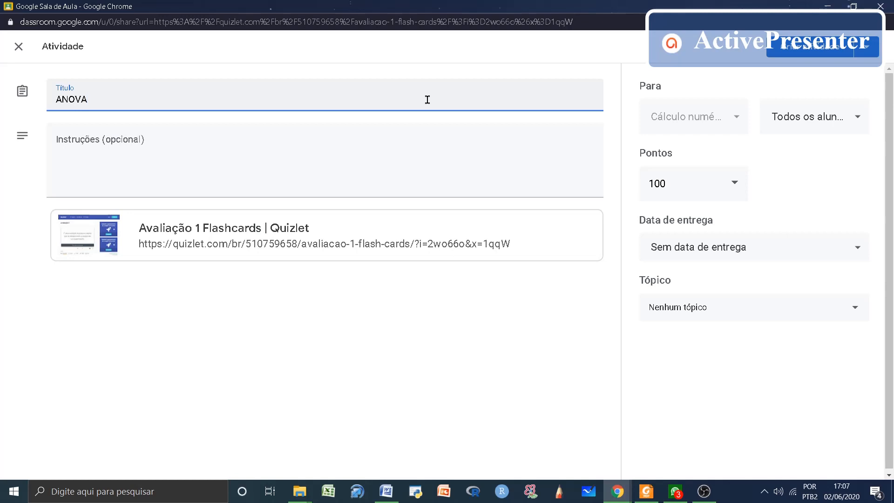
{"action": "type", "text": "NOVA"}
{"action": "left_click", "coordinate": [318, 175]}
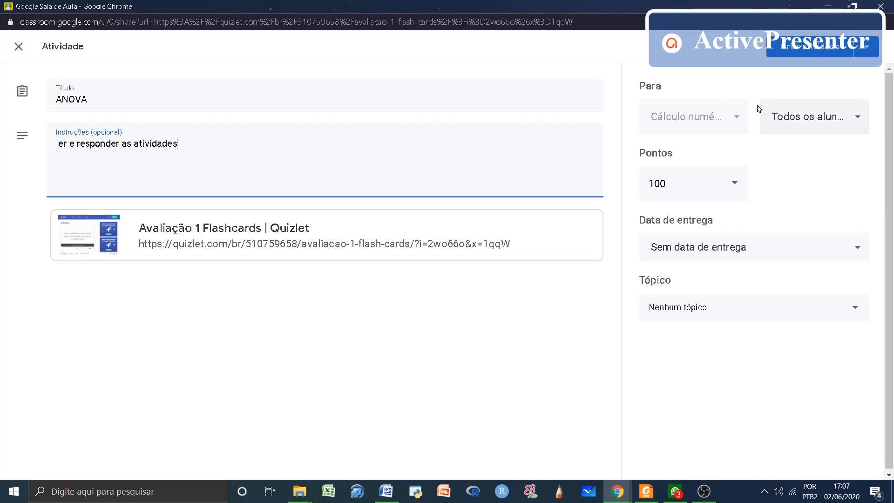
{"action": "left_click", "coordinate": [735, 181]}
{"action": "left_click", "coordinate": [668, 219]}
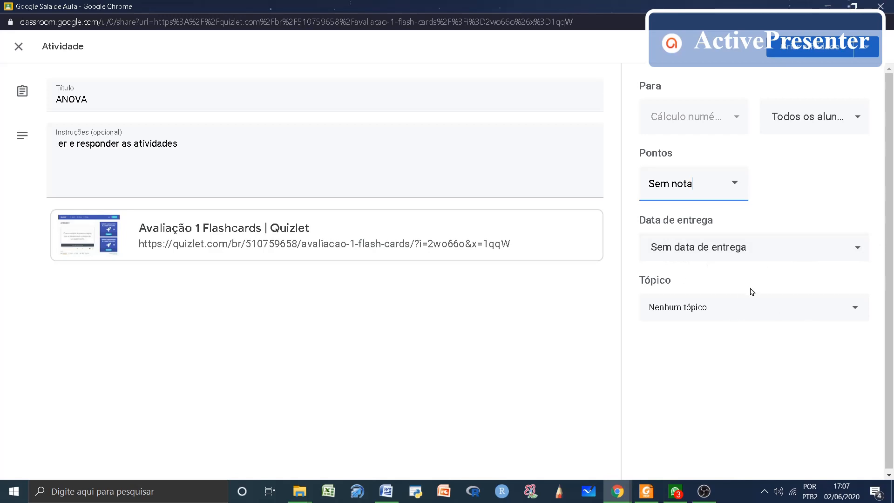
{"action": "left_click", "coordinate": [789, 50]}
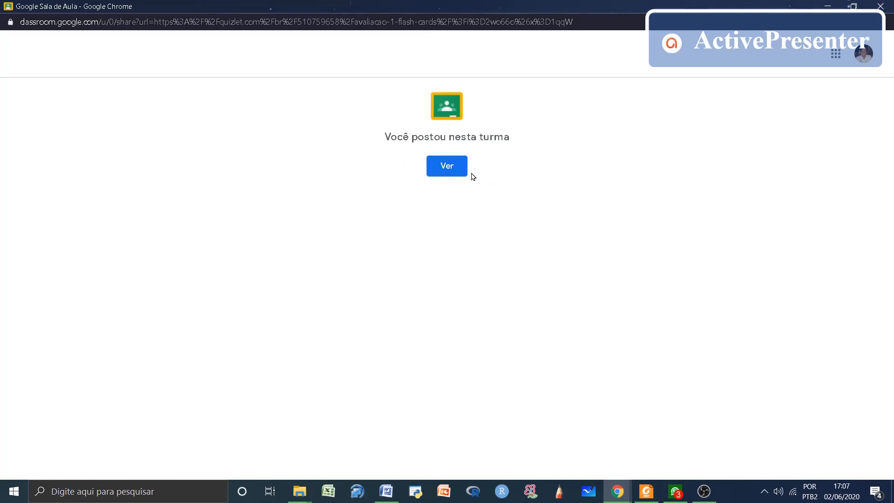
Step: View the posted ANOVA activity among the class's Atividades and open its attached Quizlet flashcards link
{"action": "left_click", "coordinate": [452, 167]}
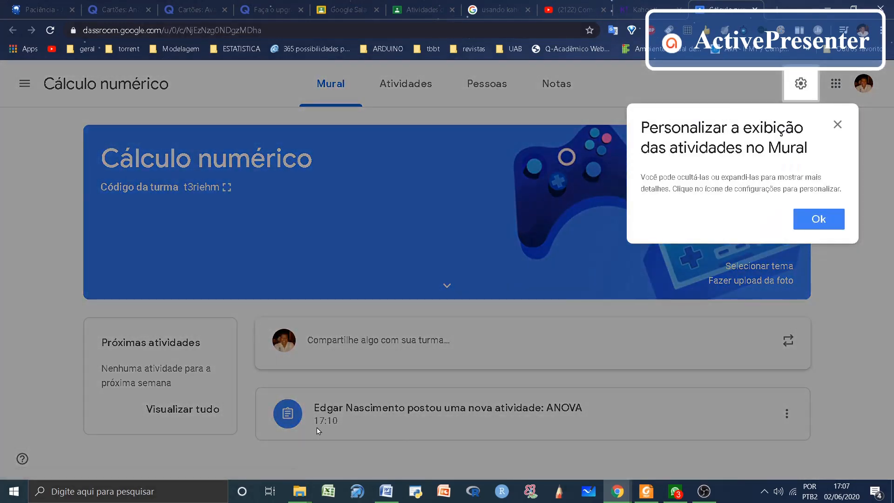
{"action": "left_click", "coordinate": [818, 219]}
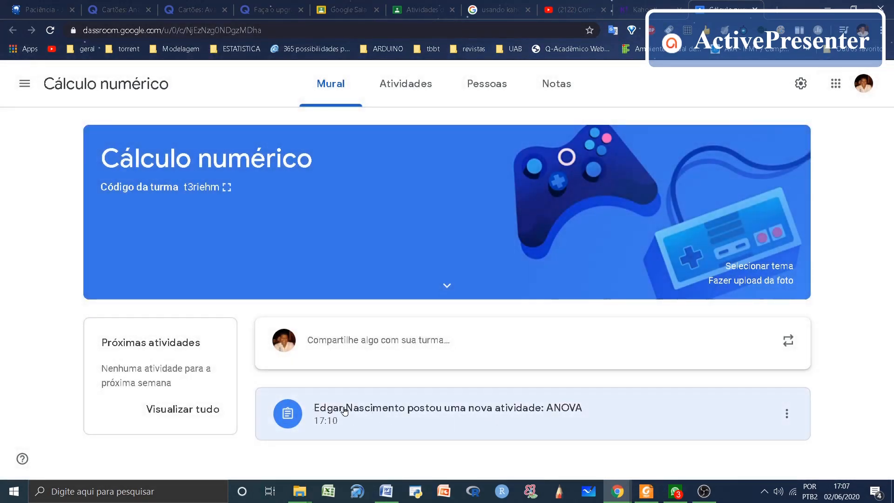
{"action": "left_click", "coordinate": [408, 85]}
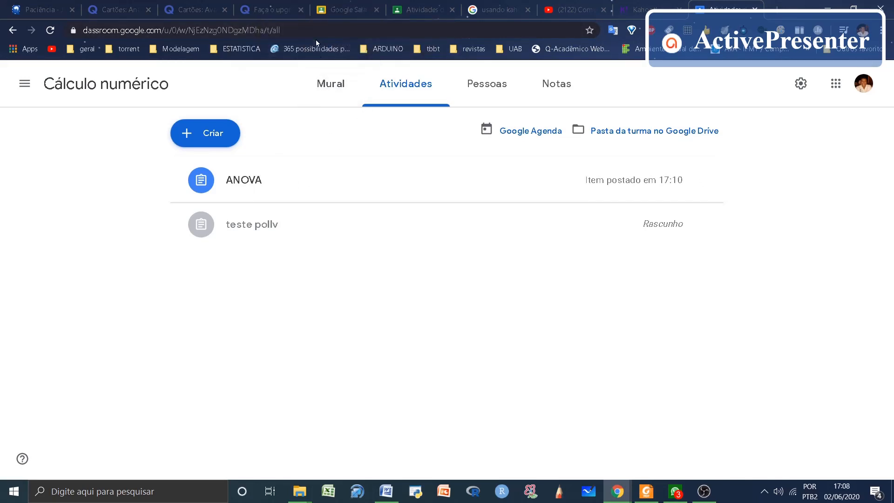
{"action": "left_click", "coordinate": [245, 181]}
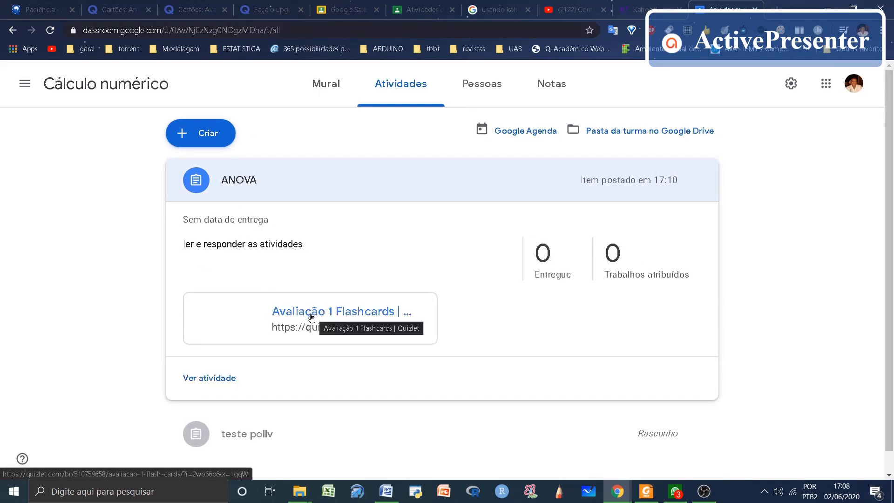
{"action": "left_click", "coordinate": [311, 317]}
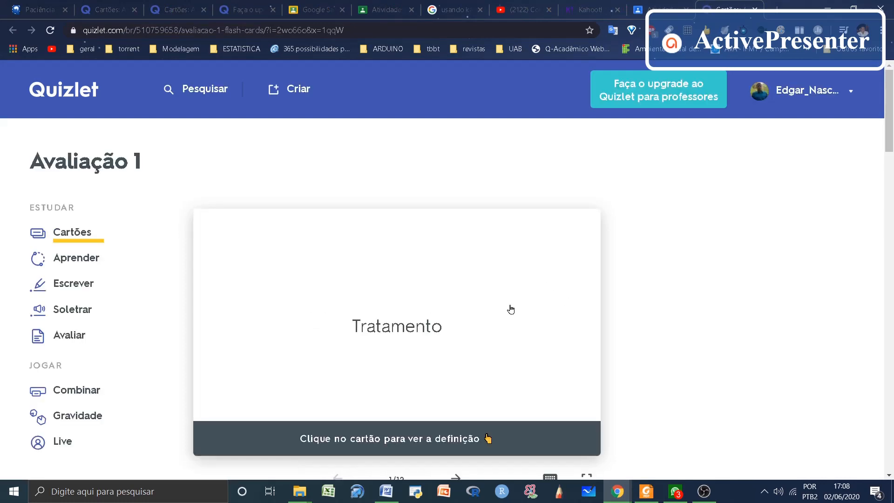
Step: View the definitions of the "Tratamento" and "Exemplos de tratamento" flashcards and advance to the third card
{"action": "scroll", "coordinate": [510, 309], "scroll_direction": "down", "scroll_amount": 1}
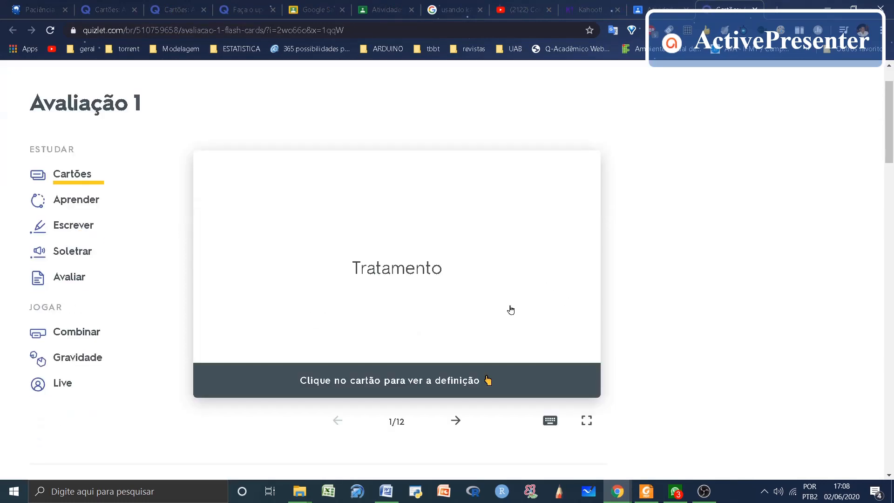
{"action": "left_click", "coordinate": [362, 288]}
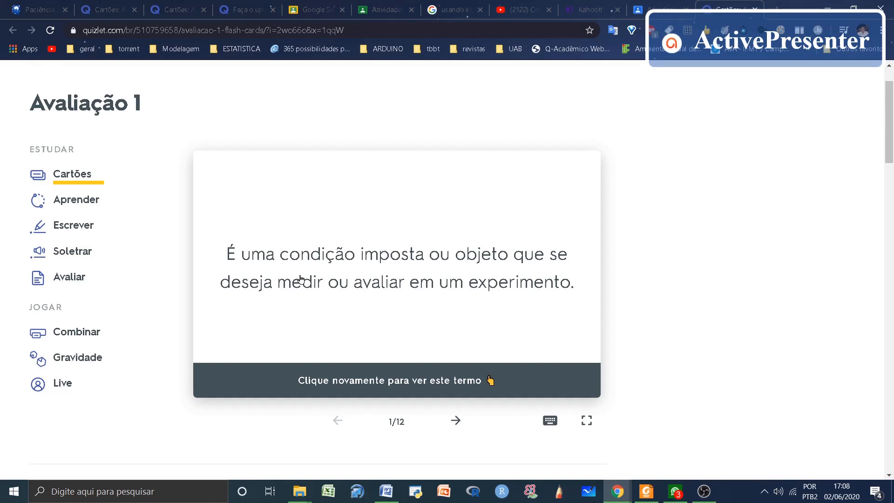
{"action": "left_click", "coordinate": [456, 422]}
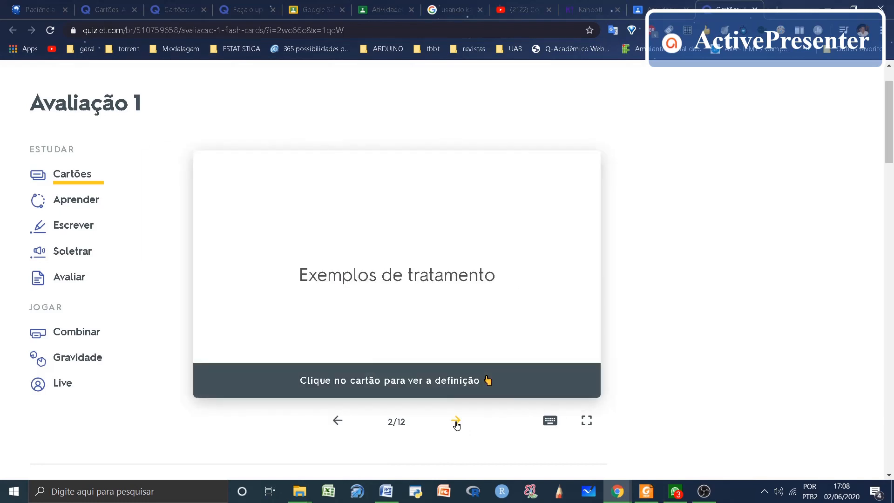
{"action": "left_click", "coordinate": [452, 329]}
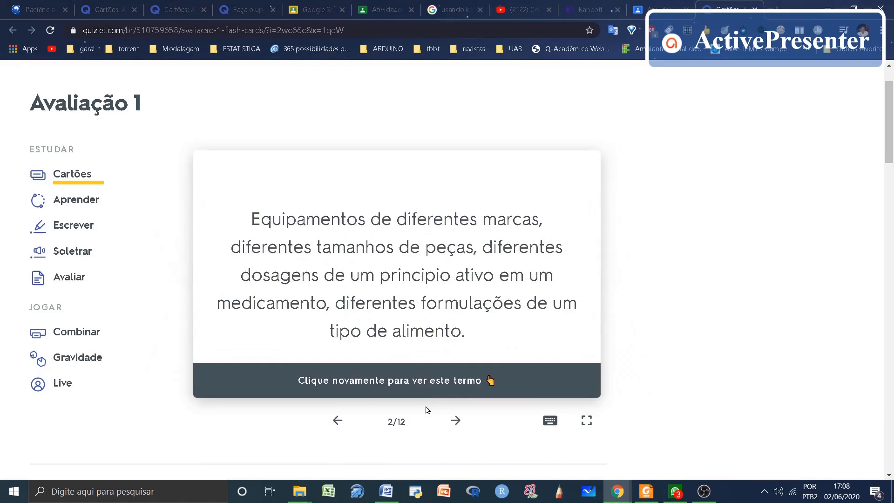
{"action": "left_click", "coordinate": [455, 421]}
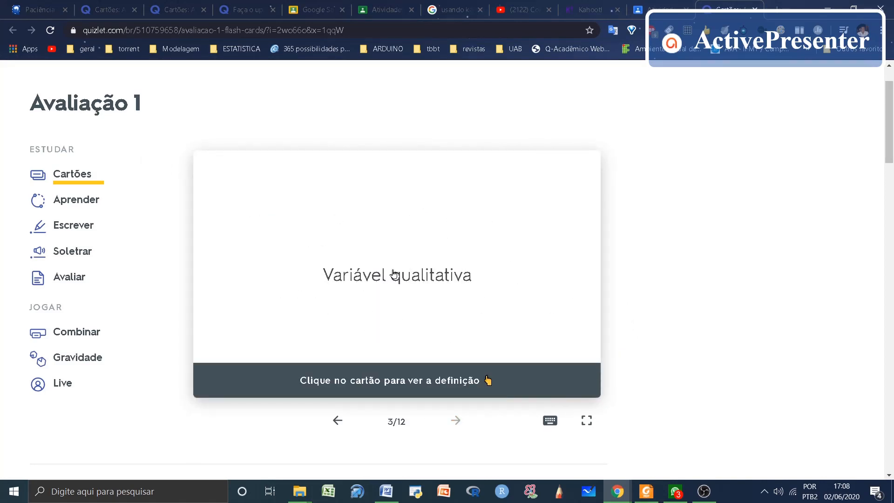
Step: Try the Aprender mode by answering the first question with "Repetição", continue past the feedback, and return to the set
{"action": "left_click", "coordinate": [82, 201]}
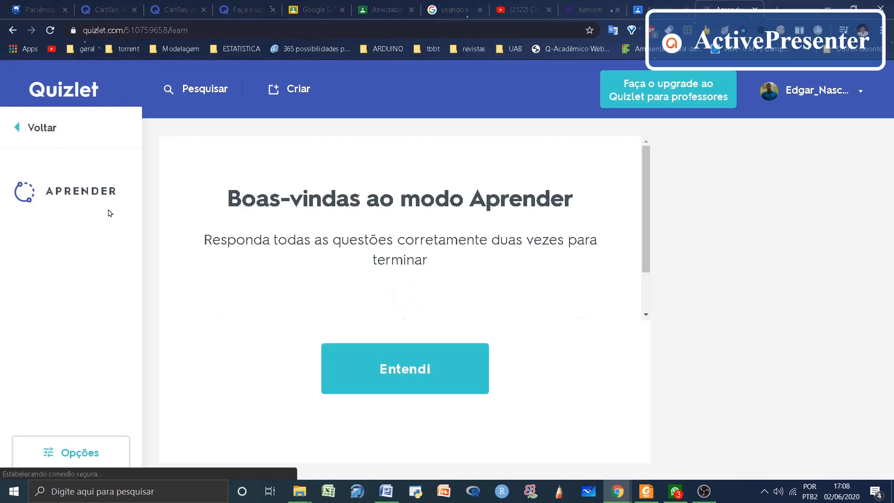
{"action": "left_click", "coordinate": [415, 369]}
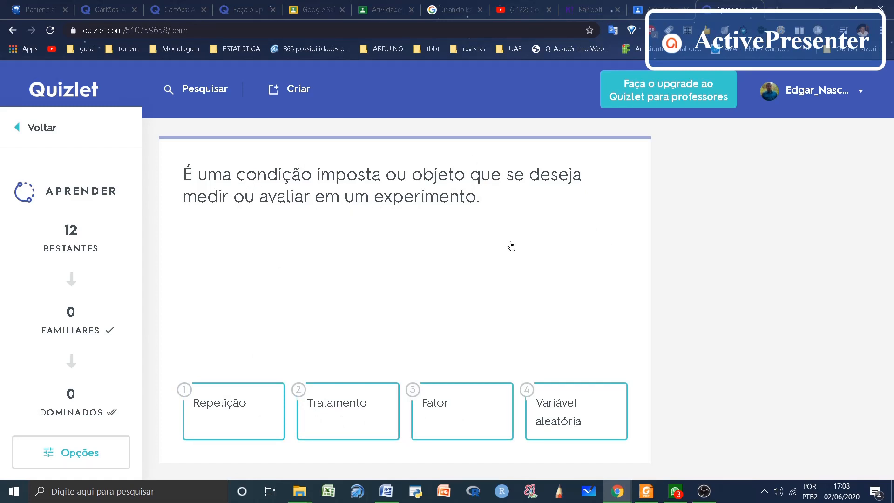
{"action": "left_click", "coordinate": [220, 411]}
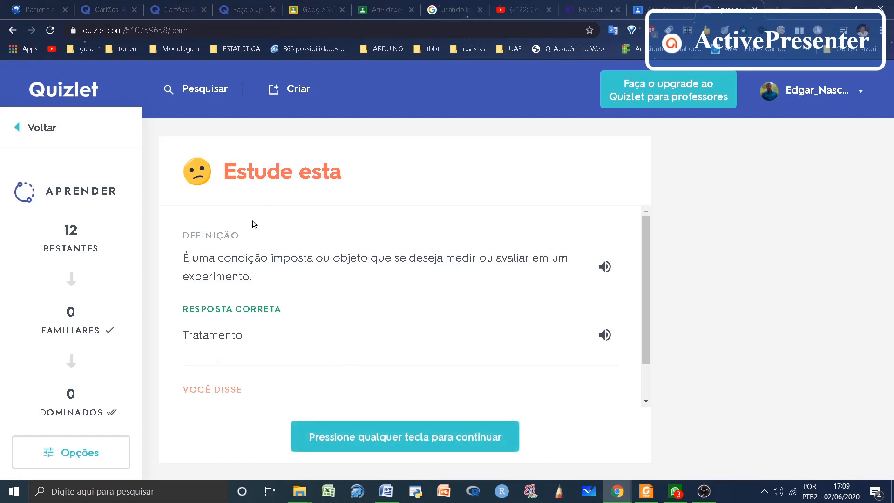
{"action": "left_click", "coordinate": [414, 441]}
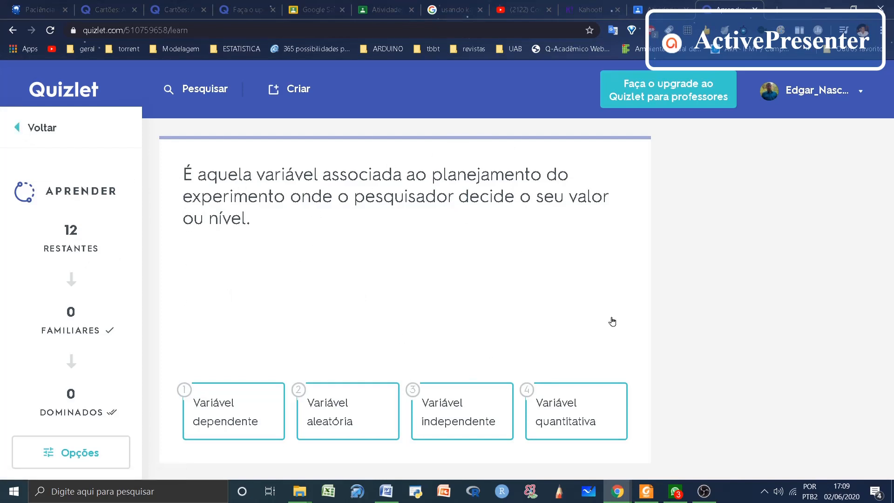
{"action": "left_click", "coordinate": [42, 128]}
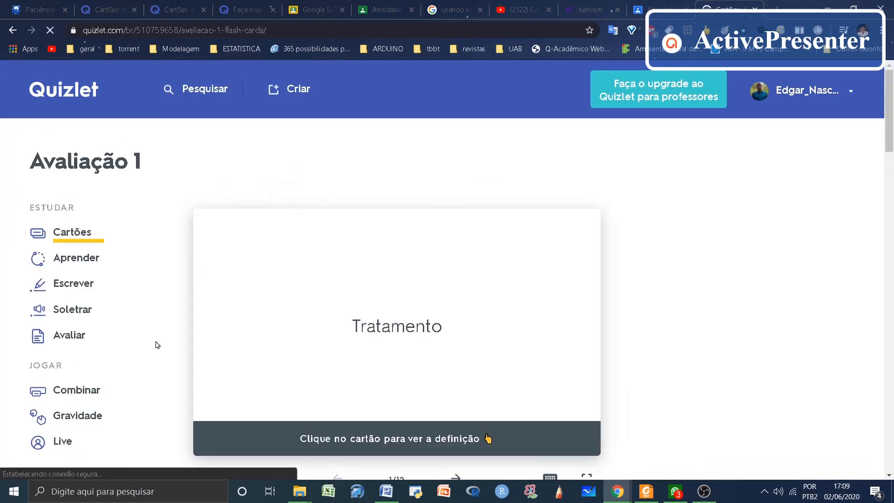
Step: Start the Avaliar test and match "Delineamento Experimental" with answer C in the matching questions
{"action": "left_click", "coordinate": [70, 335]}
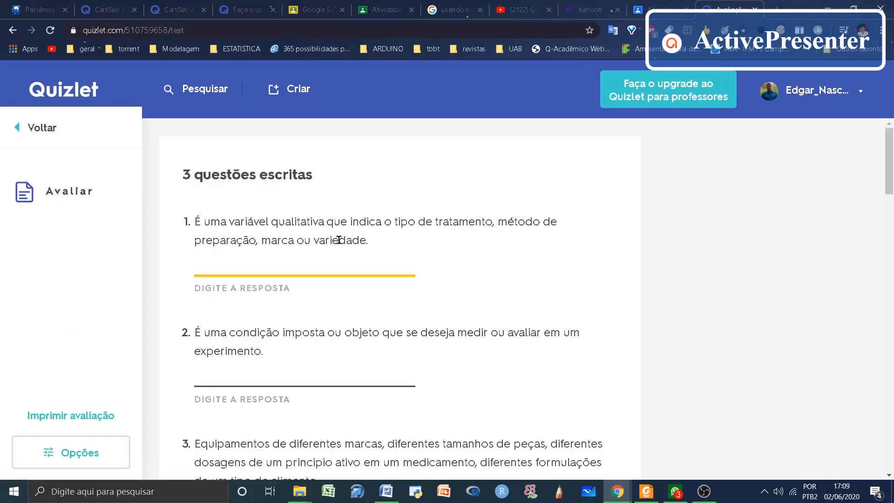
{"action": "scroll", "coordinate": [316, 222], "scroll_direction": "down", "scroll_amount": 6}
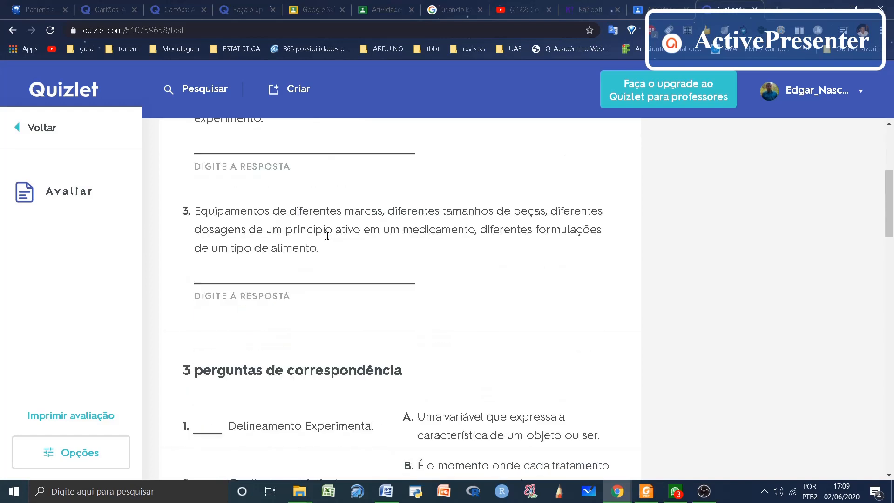
{"action": "scroll", "coordinate": [330, 246], "scroll_direction": "up", "scroll_amount": 6}
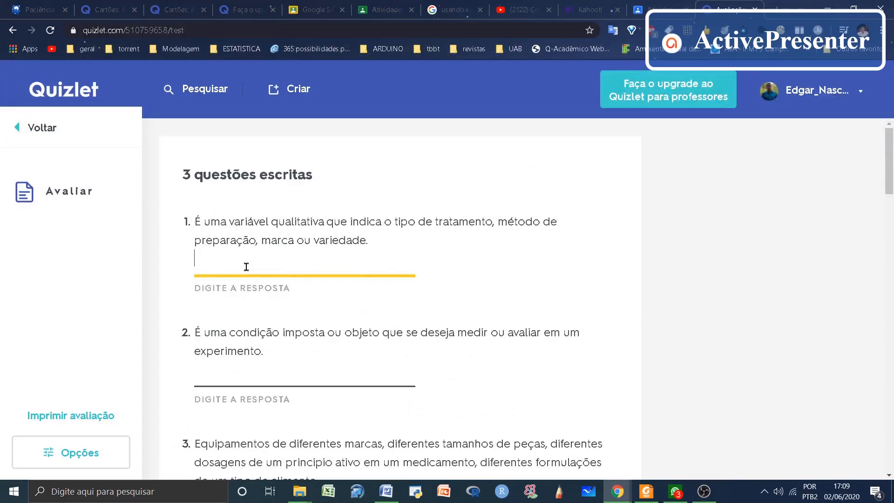
{"action": "scroll", "coordinate": [369, 319], "scroll_direction": "down", "scroll_amount": 7}
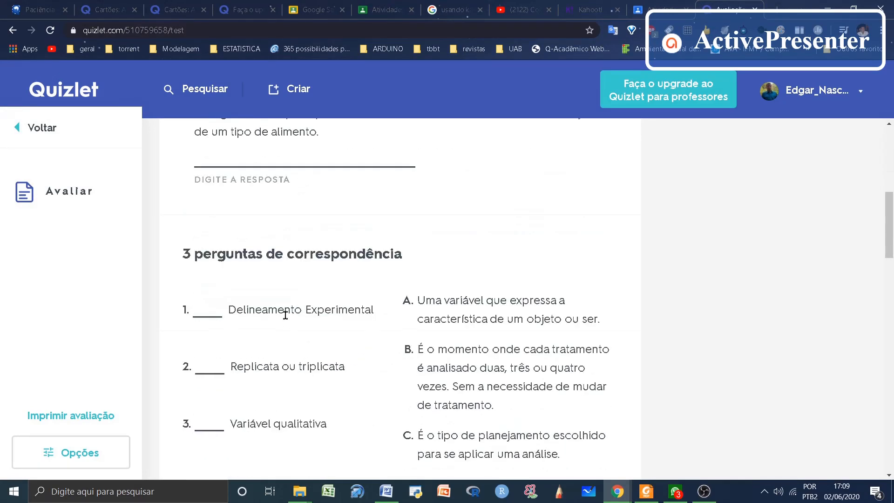
{"action": "scroll", "coordinate": [339, 346], "scroll_direction": "down", "scroll_amount": 1}
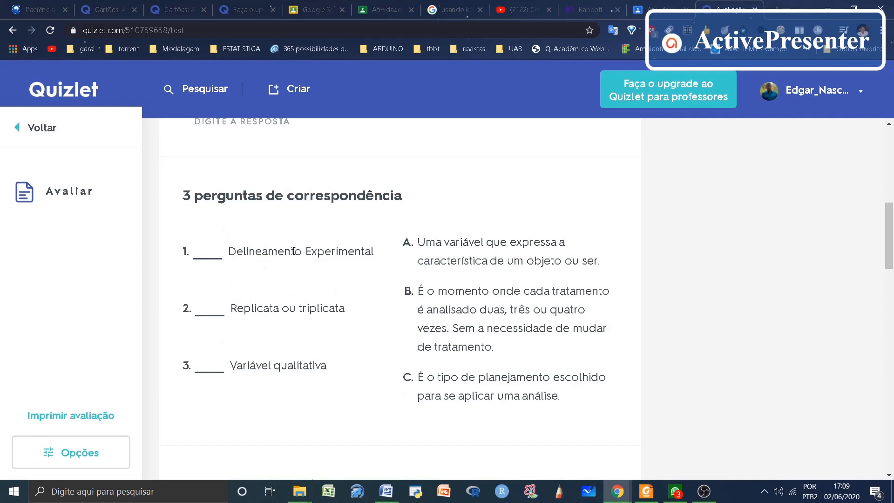
{"action": "left_click", "coordinate": [213, 250]}
{"action": "type", "text": "C"}
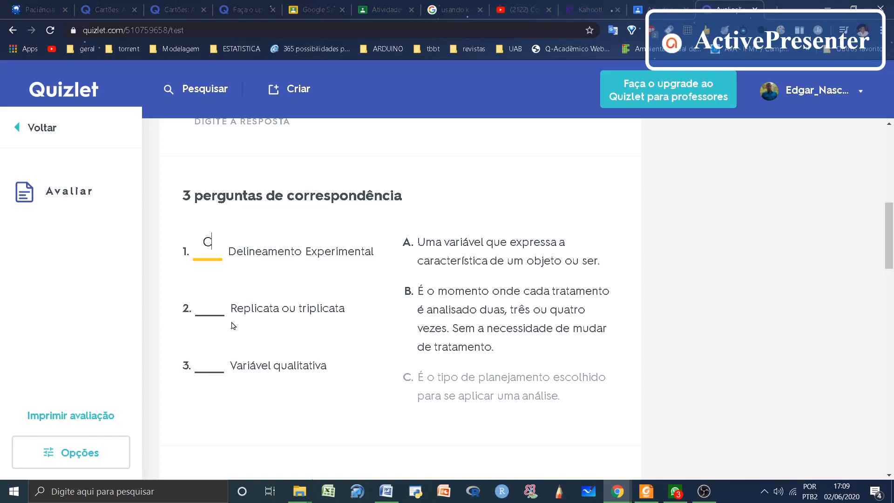
Step: Examine the test's remaining multiple-choice and true/false questions, then return to the study set without checking the answers
{"action": "scroll", "coordinate": [235, 321], "scroll_direction": "down", "scroll_amount": 6}
{"action": "scroll", "coordinate": [212, 275], "scroll_direction": "down", "scroll_amount": 6}
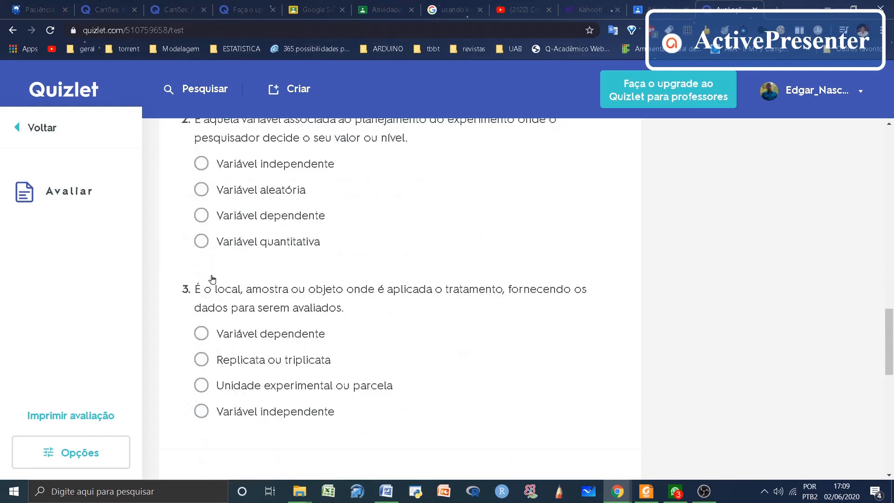
{"action": "scroll", "coordinate": [210, 280], "scroll_direction": "down", "scroll_amount": 6}
{"action": "scroll", "coordinate": [254, 336], "scroll_direction": "down", "scroll_amount": 5}
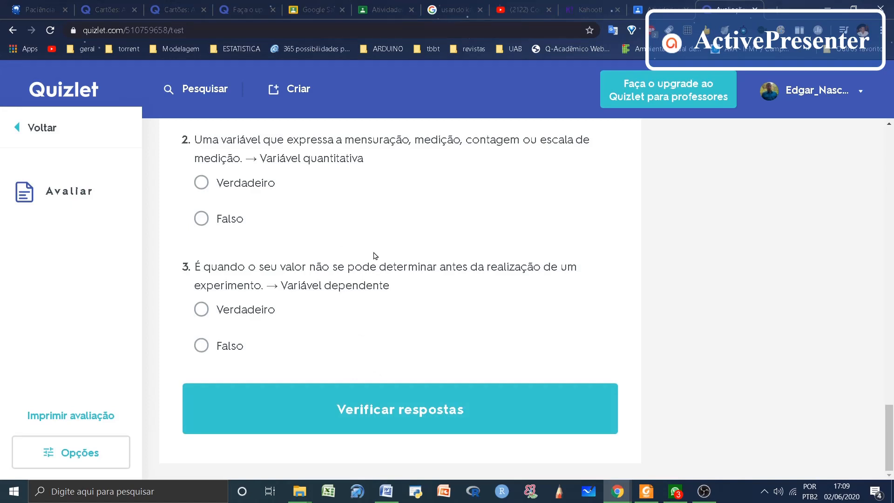
{"action": "left_click", "coordinate": [37, 126]}
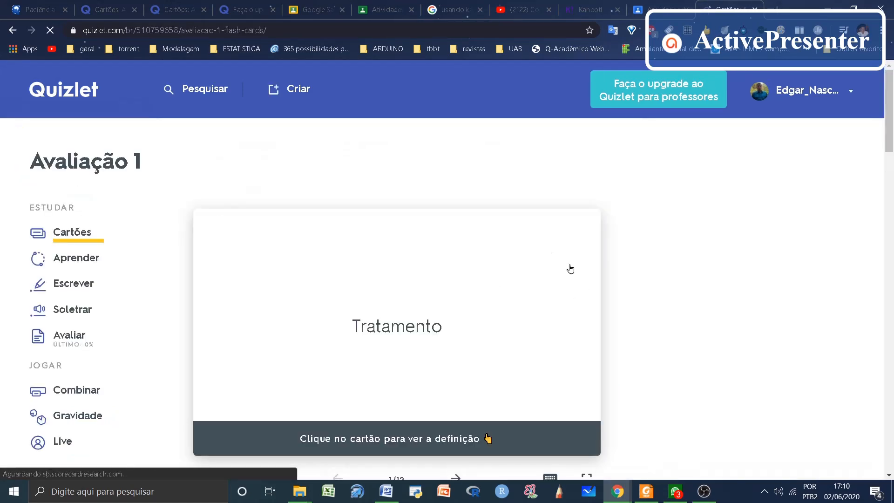
Step: Open the Live game page for the "Avaliação 1" set and look over its guided tour and game creation options
{"action": "scroll", "coordinate": [178, 285], "scroll_direction": "down", "scroll_amount": 2}
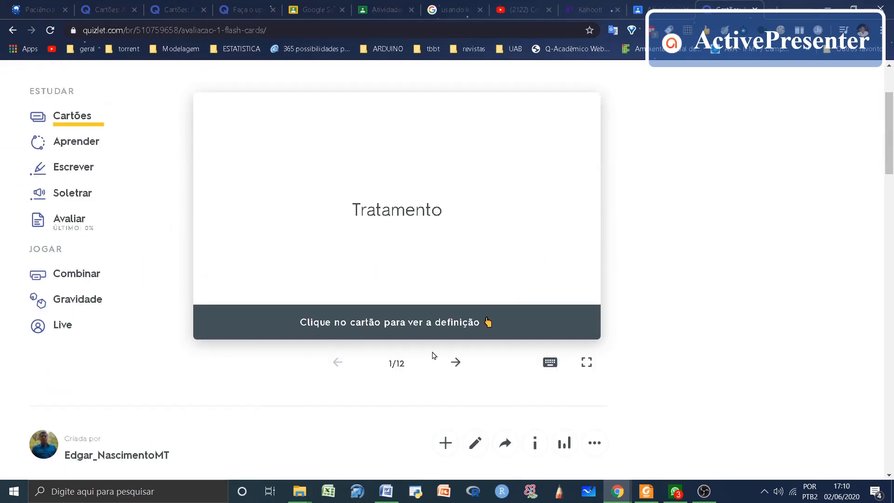
{"action": "left_click", "coordinate": [65, 328]}
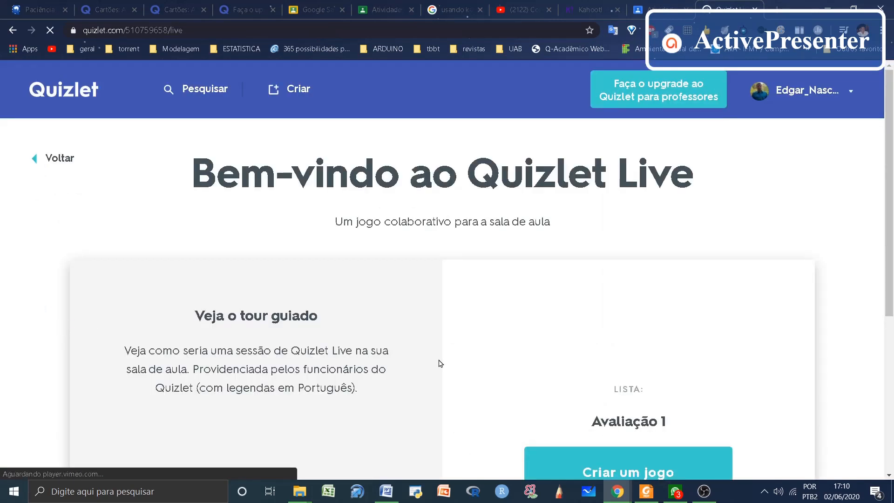
{"action": "scroll", "coordinate": [471, 353], "scroll_direction": "down", "scroll_amount": 3}
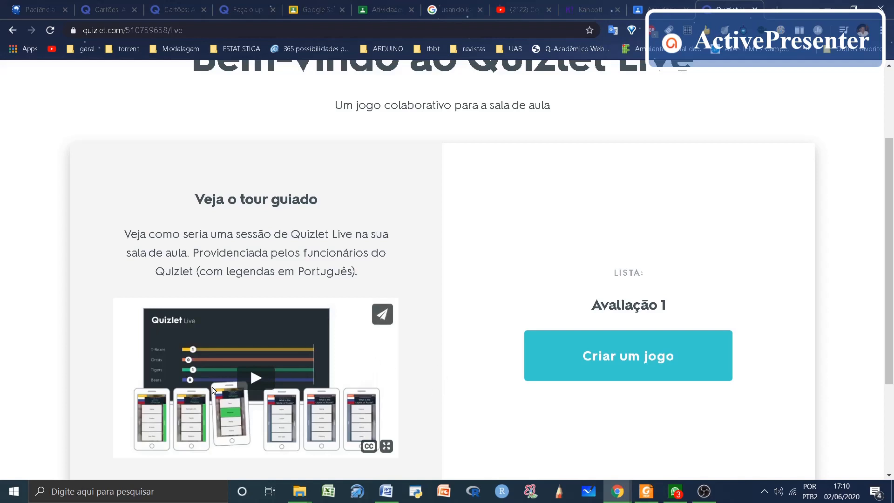
{"action": "scroll", "coordinate": [468, 344], "scroll_direction": "down", "scroll_amount": 3}
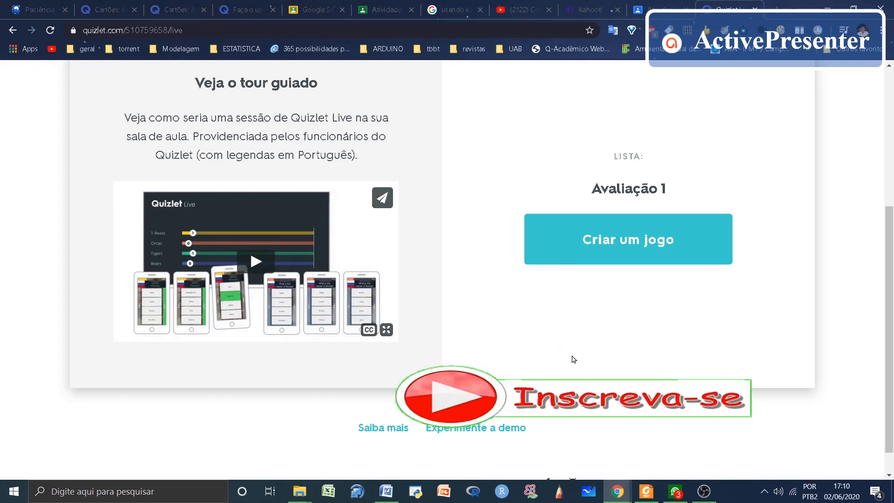
{"action": "scroll", "coordinate": [563, 349], "scroll_direction": "up", "scroll_amount": 5}
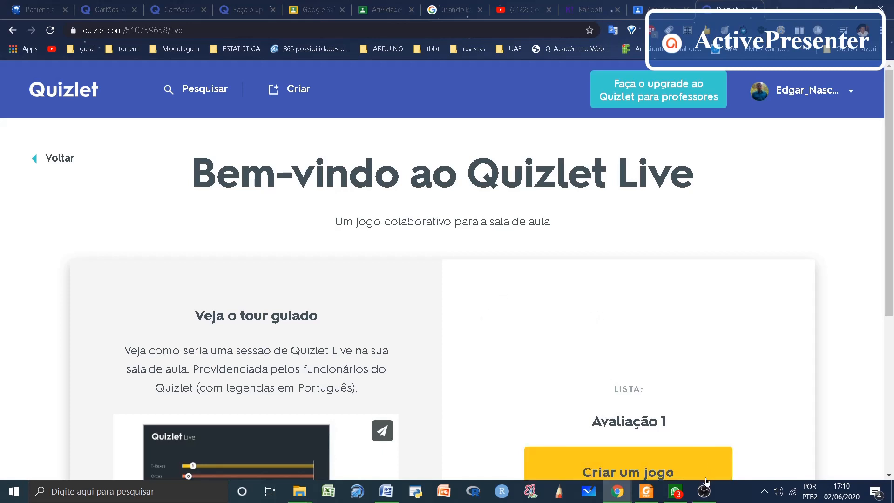
{"action": "mouse_move", "coordinate": [705, 495]}
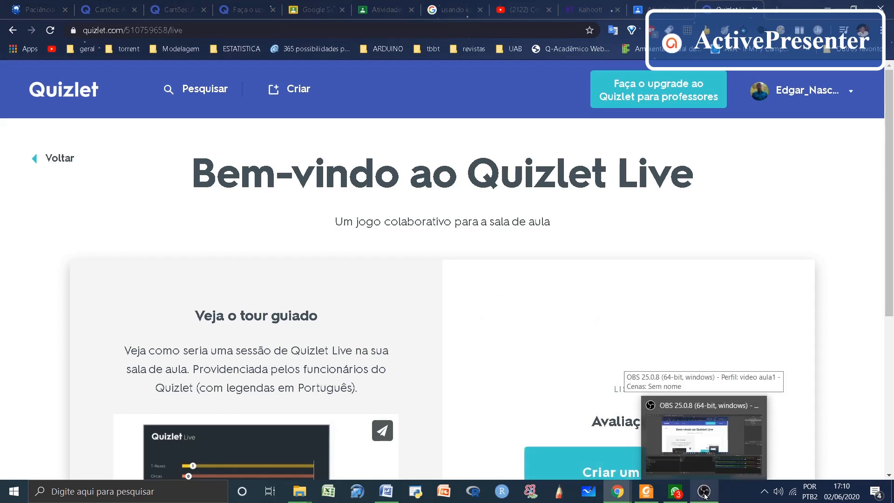